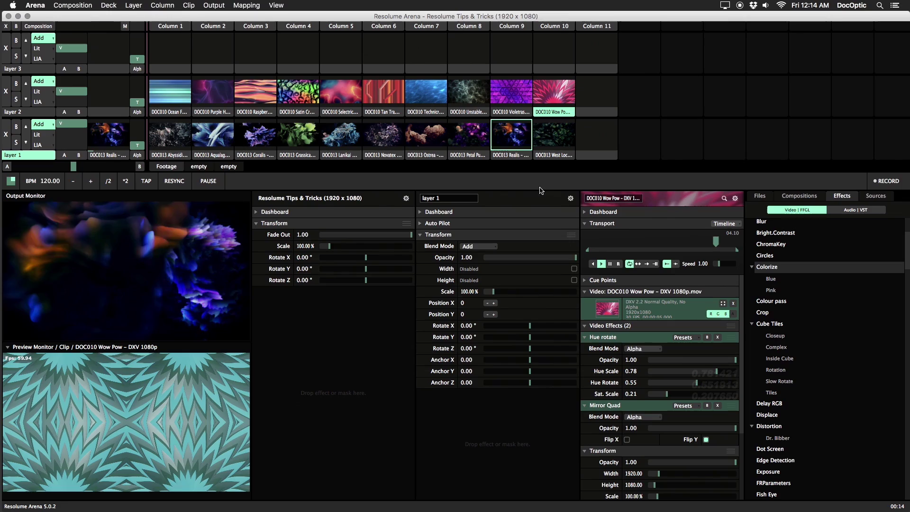
- Place an Auto Mask clip in layer 3, column 10 with Colorize, Delay RGB and Dot Screen
scroll(829, 264, "up", 4)
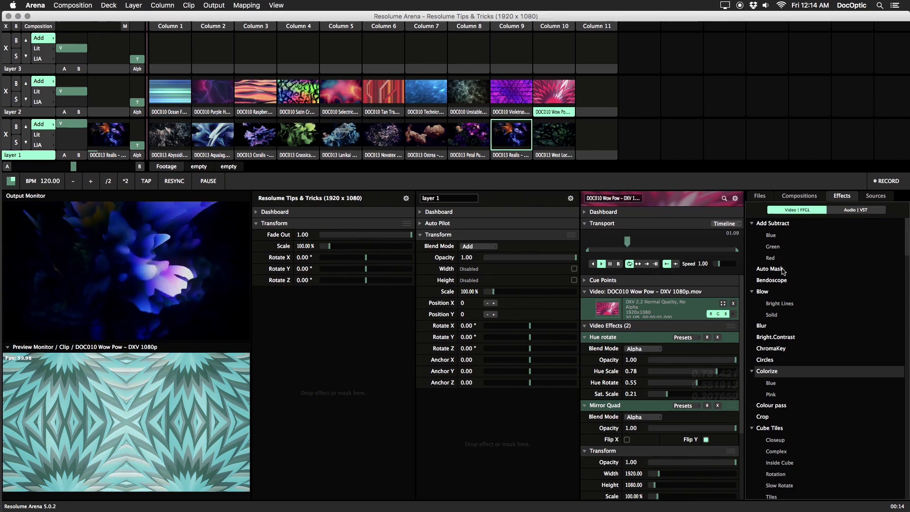
left_click_drag(787, 269, 560, 59)
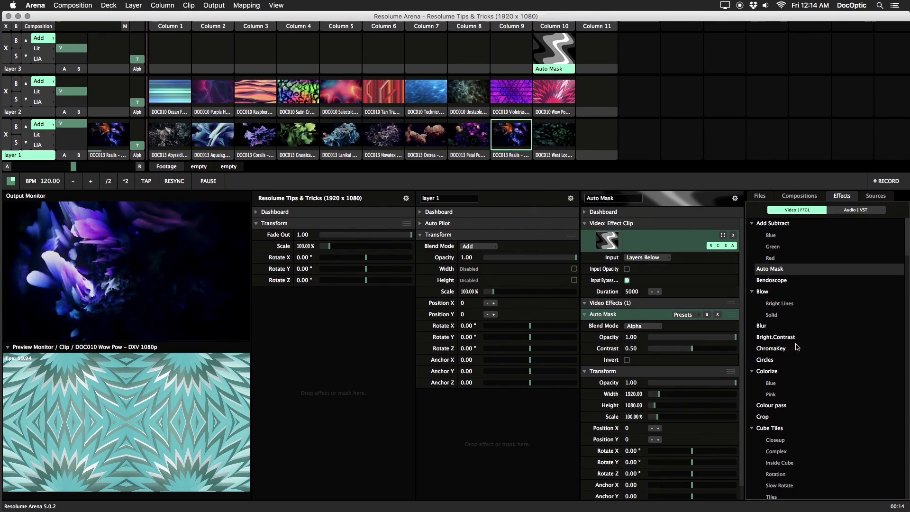
left_click_drag(776, 369, 554, 53)
scroll(834, 379, "down", 6)
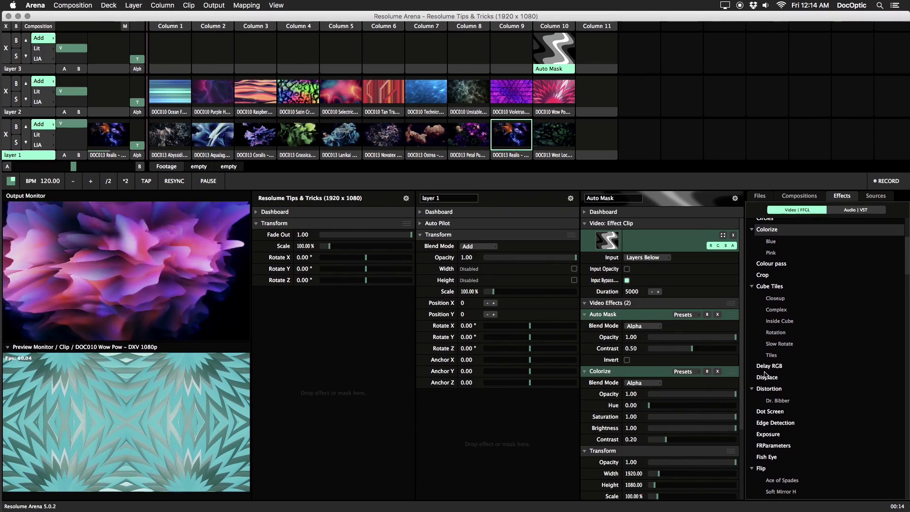
left_click(765, 368)
left_click_drag(765, 368, 554, 59)
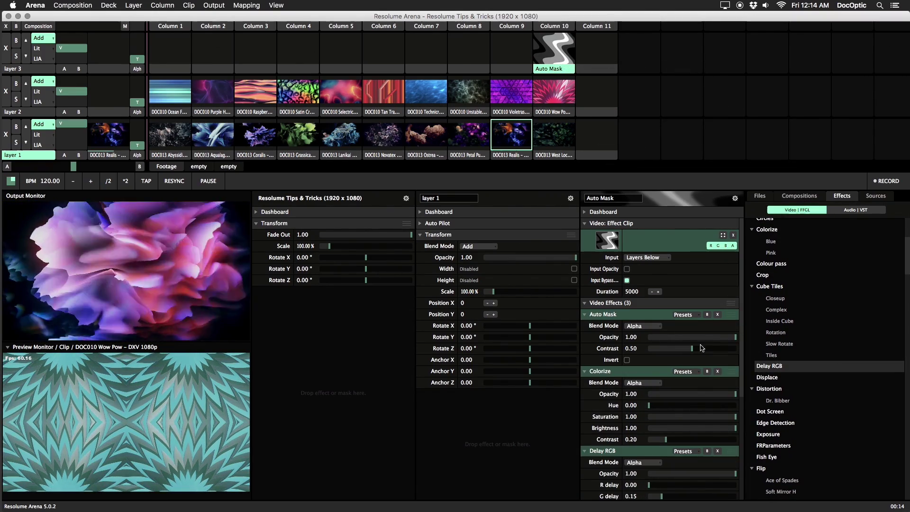
left_click_drag(789, 411, 554, 59)
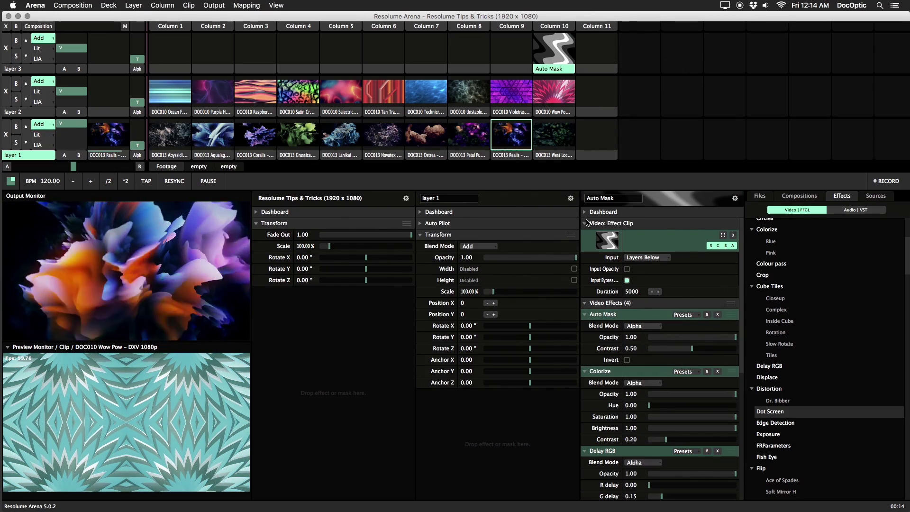
- Collapse all four effect panels and rename the clip FX
left_click(585, 314)
left_click(586, 326)
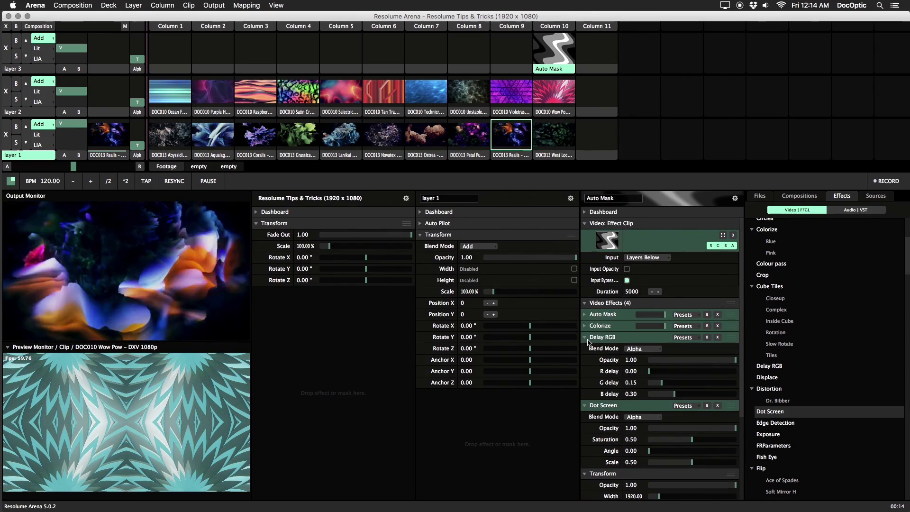
left_click(586, 337)
left_click(587, 349)
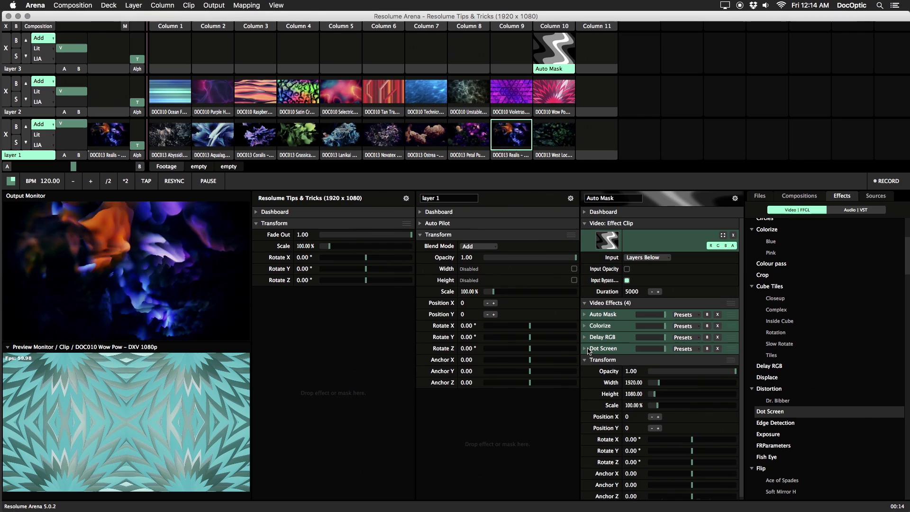
double_click(611, 198)
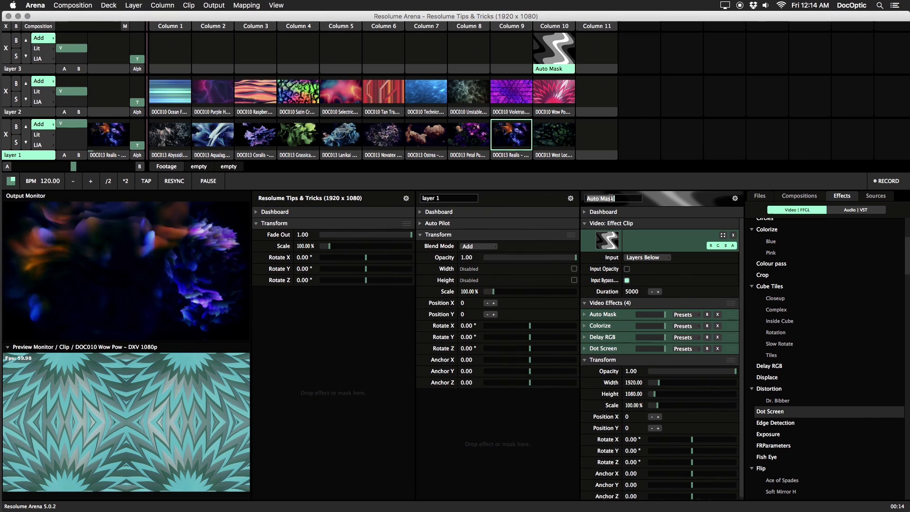
type("FX")
key("Return")
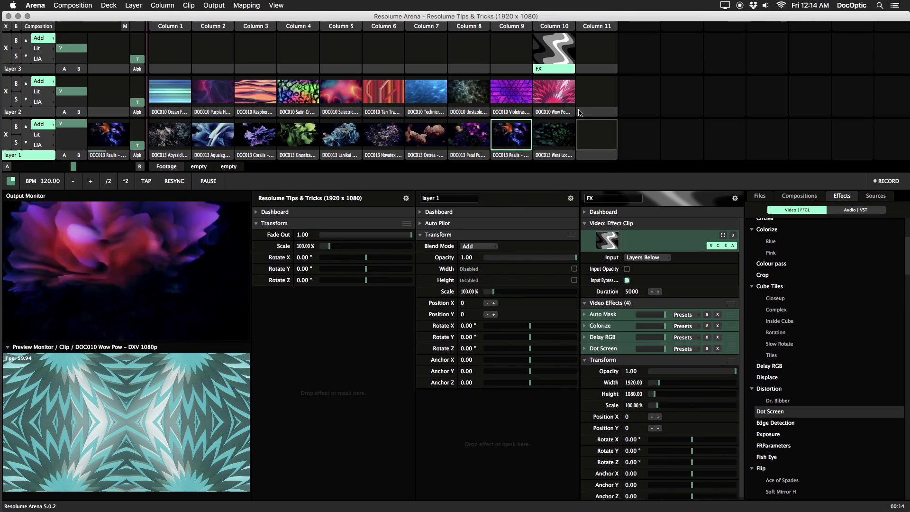
- Copy the FX clip into column 9 and merge its effects into the Realis clip
left_click(552, 71)
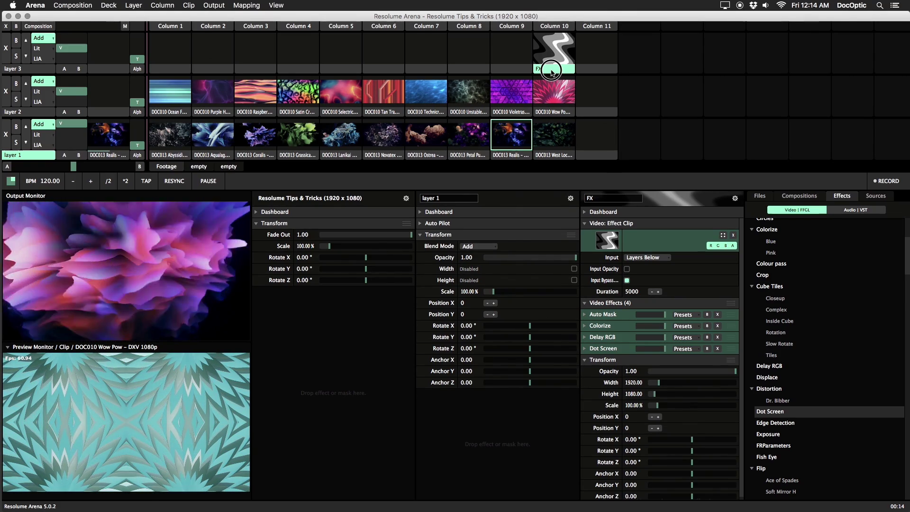
left_click_drag(552, 71, 521, 68)
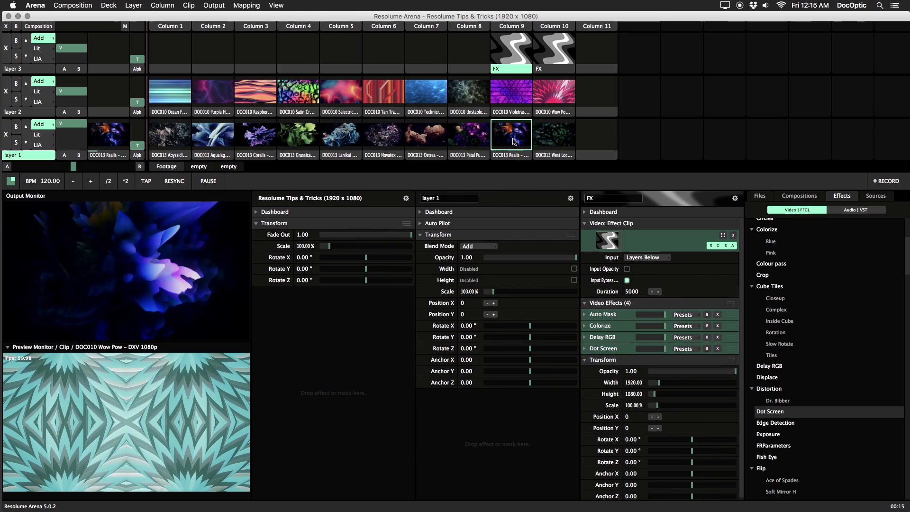
left_click_drag(513, 142, 516, 162)
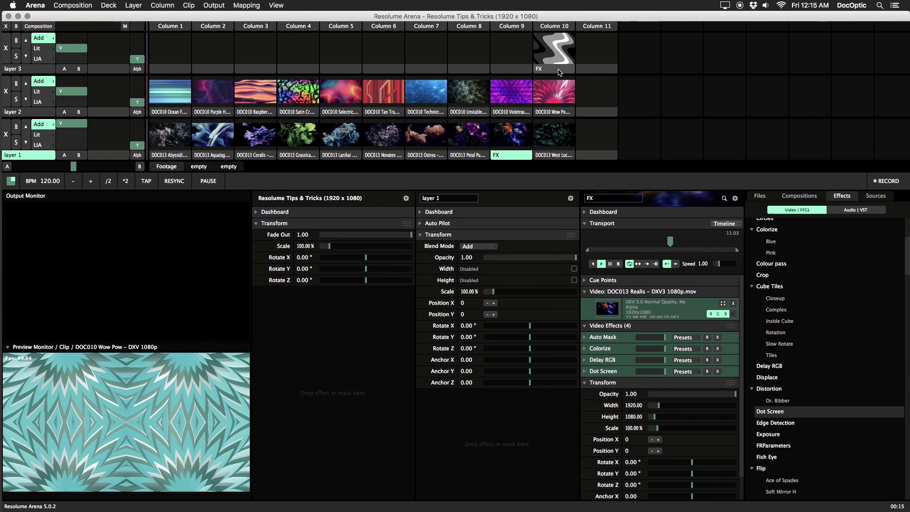
- Copy FX again, combine it with West Loch, and return the result to layer 1, column 10
left_click_drag(560, 72, 521, 70)
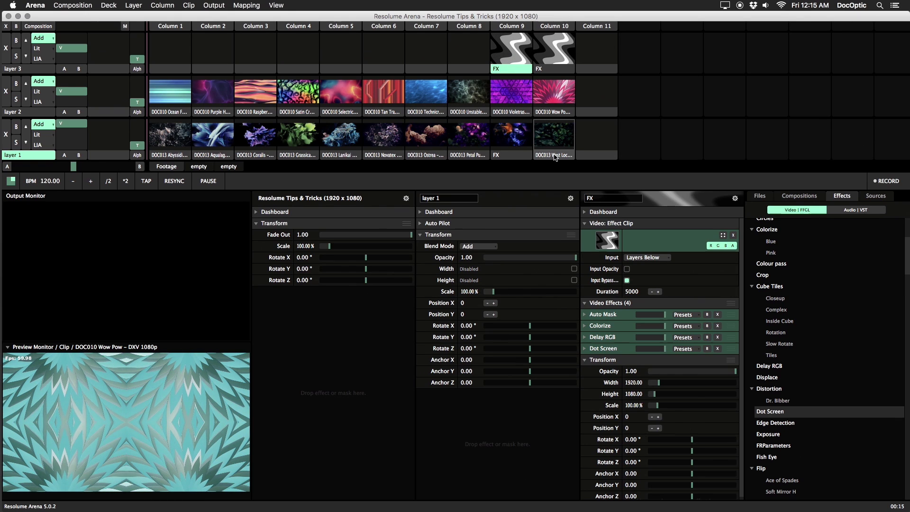
left_click(555, 157)
mouse_move(555, 157)
left_mouse_down()
mouse_move(514, 64)
mouse_move(550, 109)
mouse_move(559, 141)
left_mouse_up()
left_click(560, 141)
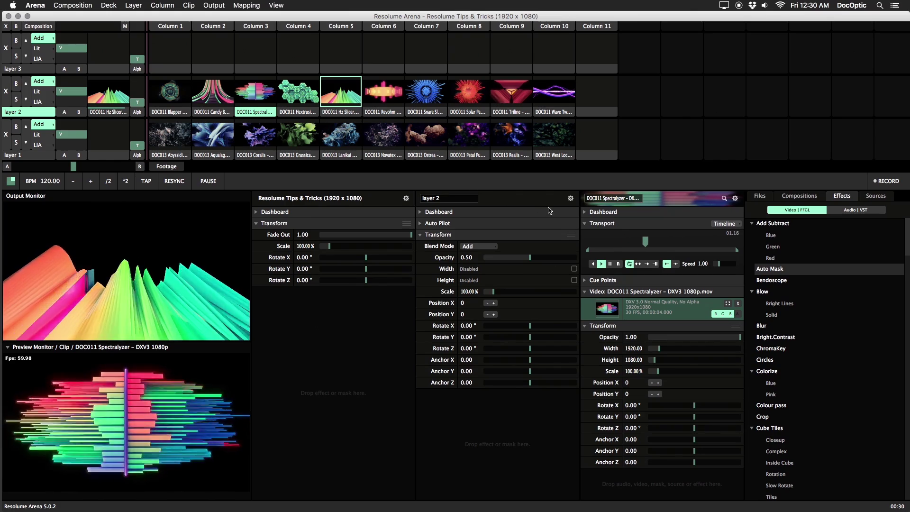
- Add Auto Mask to Hz Slicer, play Grassica and Hz Slicer, and raise layer 2 opacity to full
left_click_drag(778, 270, 352, 99)
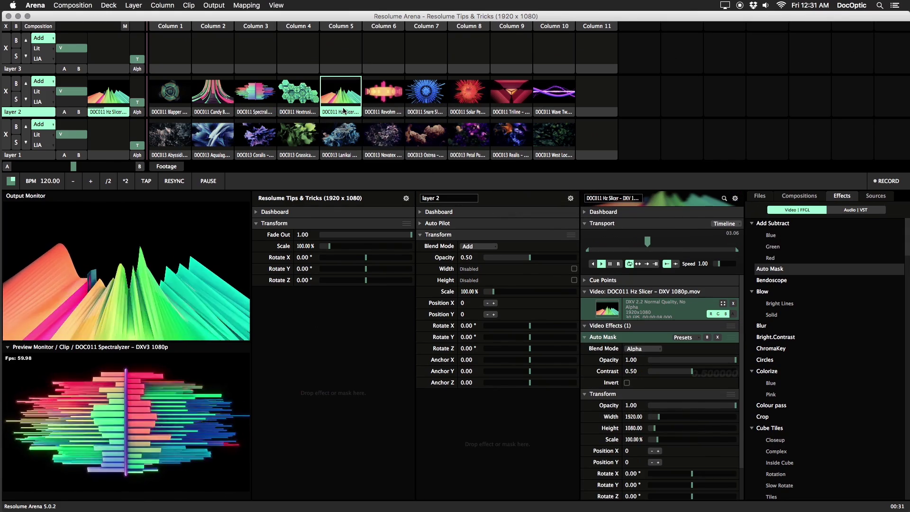
left_click(308, 134)
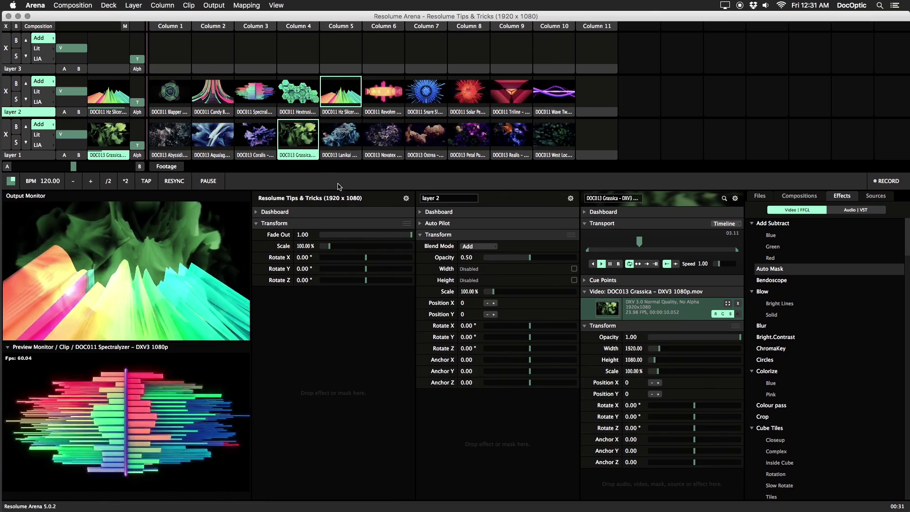
left_click(342, 107)
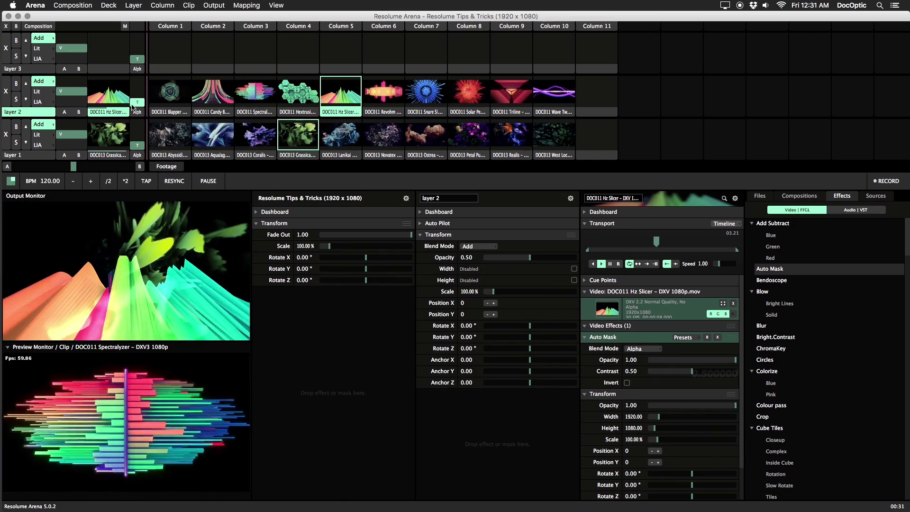
mouse_move(71, 91)
left_mouse_down()
mouse_move(70, 61)
mouse_move(78, 96)
left_mouse_up()
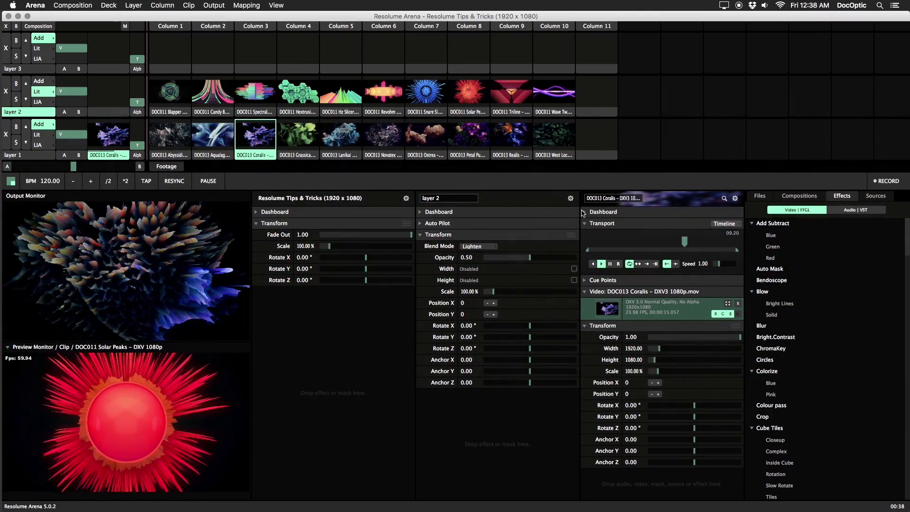
- Add Auto Mask and Hue rotate to Coralis, set hue to 0.14, and link it and contrast to dashboard knobs
left_click(584, 212)
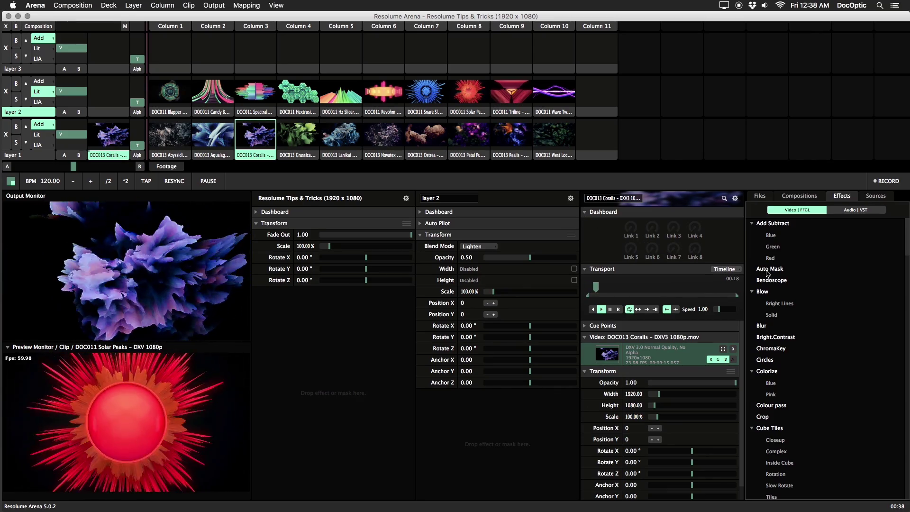
left_click_drag(770, 269, 687, 378)
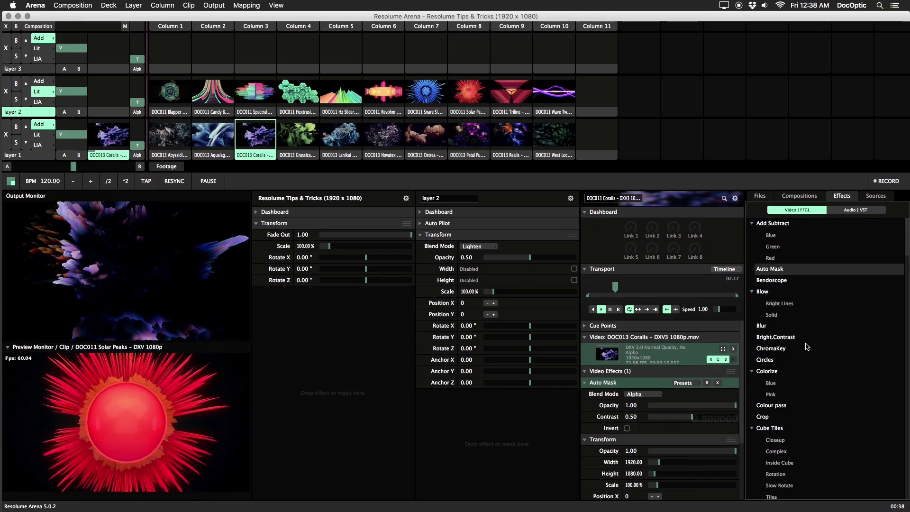
scroll(807, 347, "down", 5)
scroll(807, 347, "down", 10)
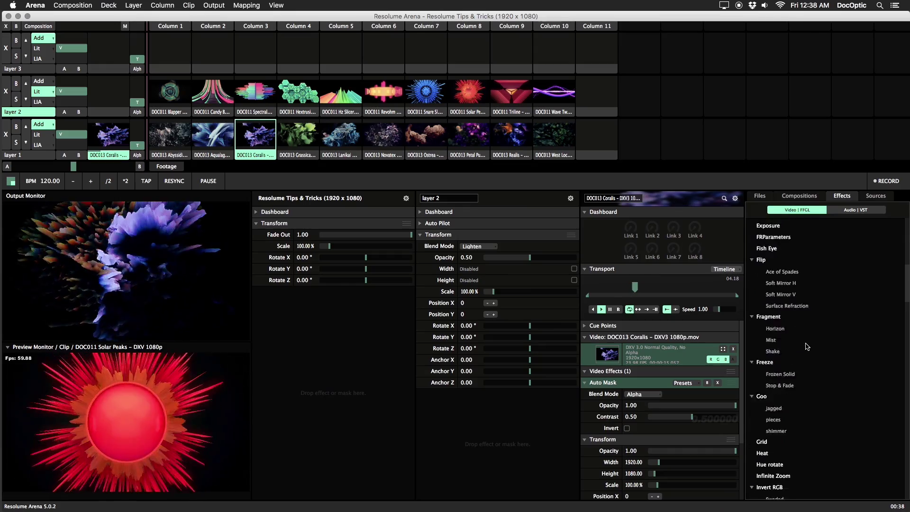
left_click_drag(773, 388, 693, 407)
scroll(641, 419, "down", 2)
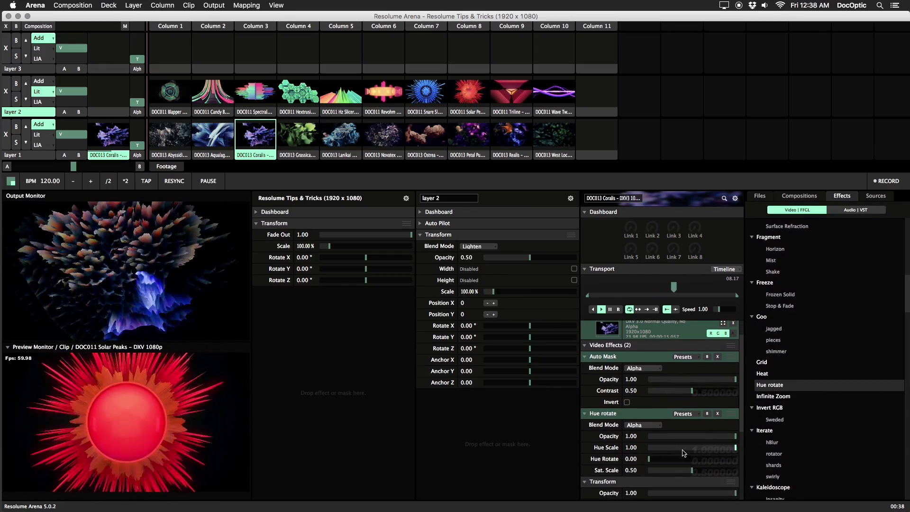
left_click_drag(662, 460, 633, 241)
scroll(612, 465, "up", 2)
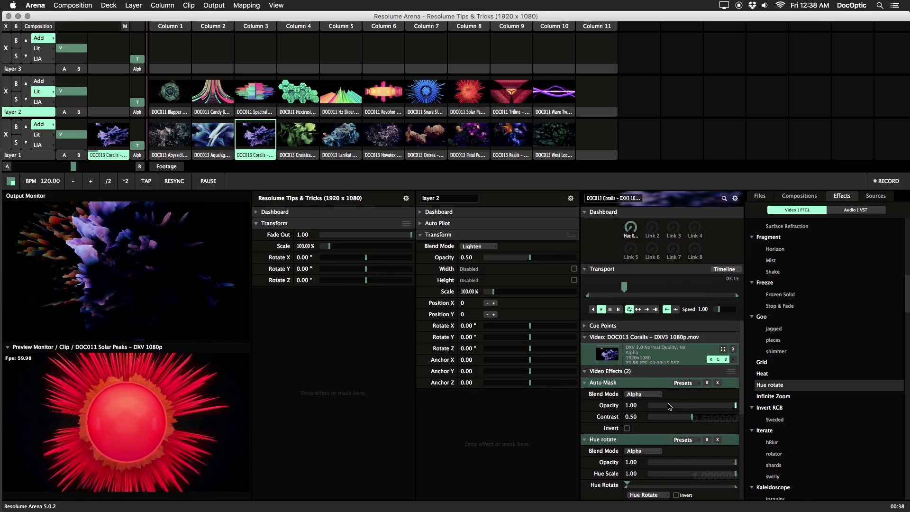
left_click_drag(692, 416, 654, 236)
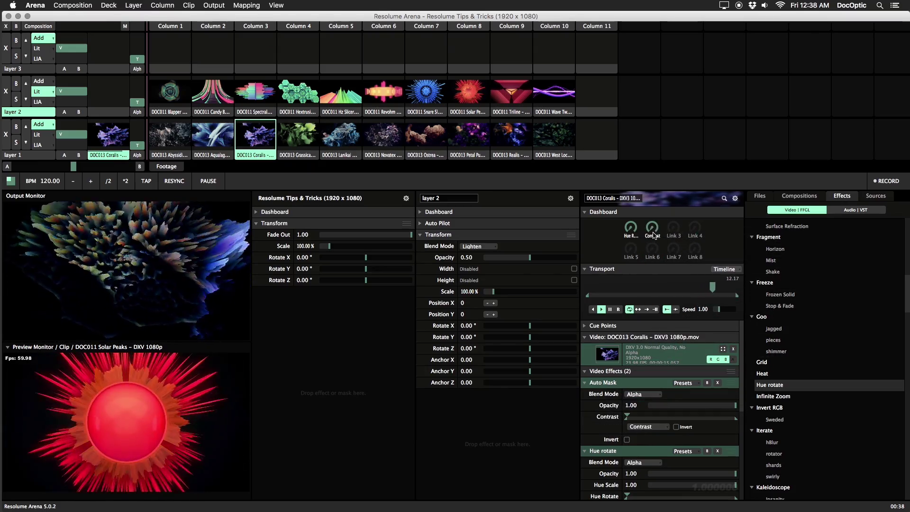
- Save the Hue rotate and Auto Mask settings as presets named Control
right_click(697, 412)
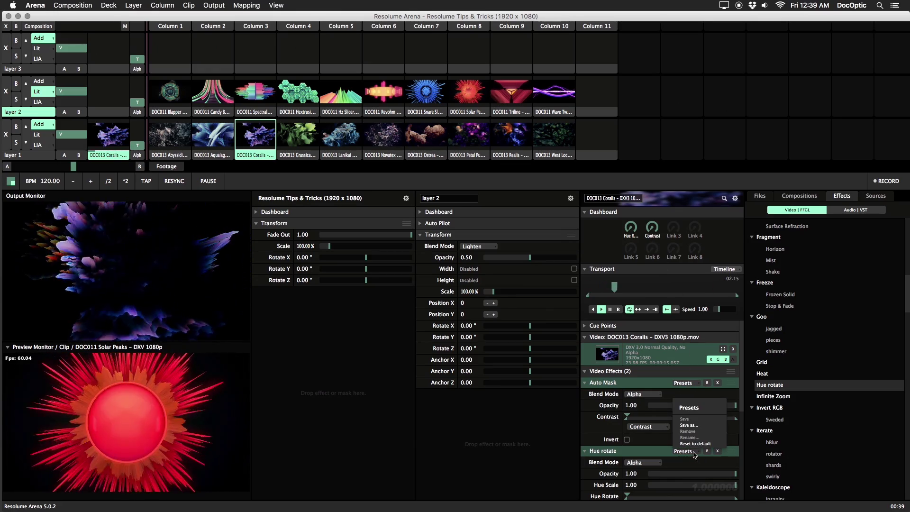
left_click(695, 425)
type("cl")
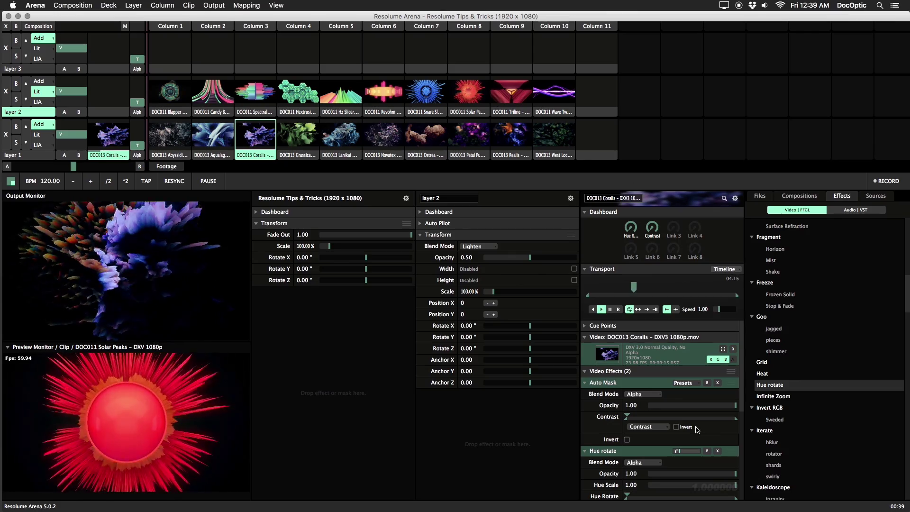
type("ntrol")
key("Return")
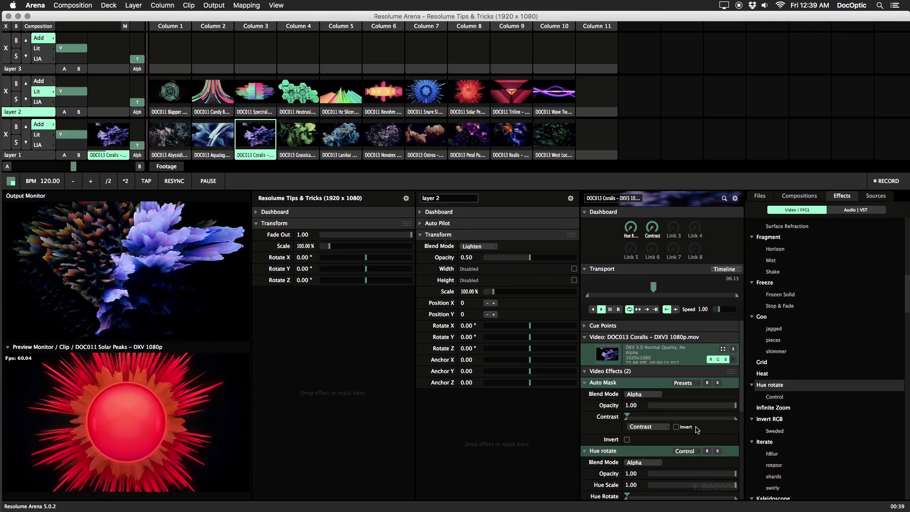
left_click(691, 383)
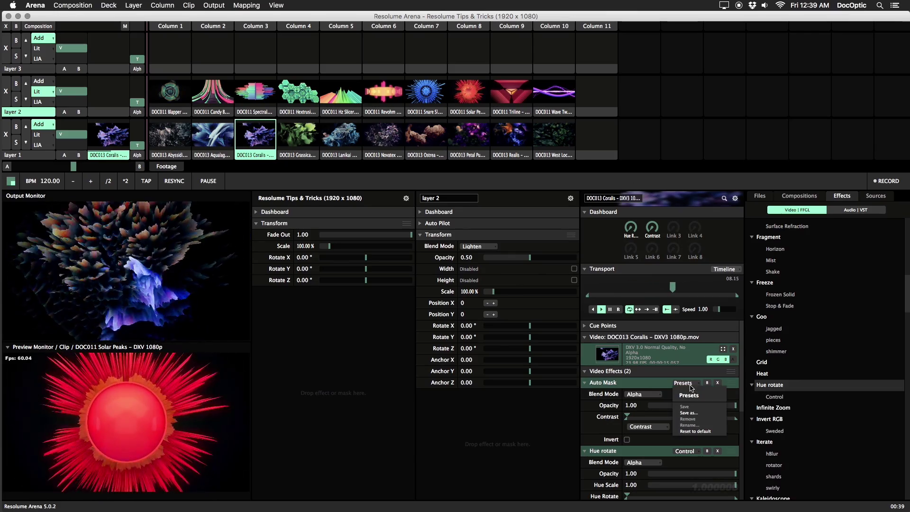
left_click(690, 414)
type("Cl")
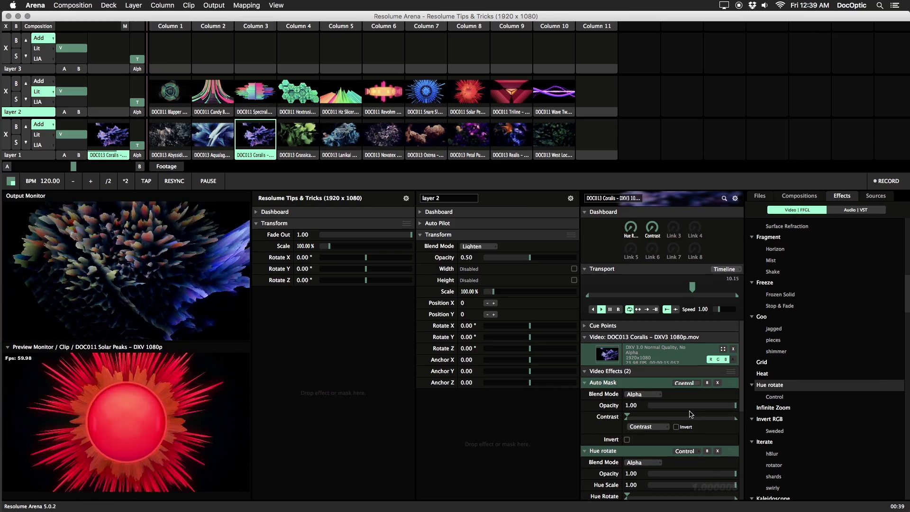
key("Return")
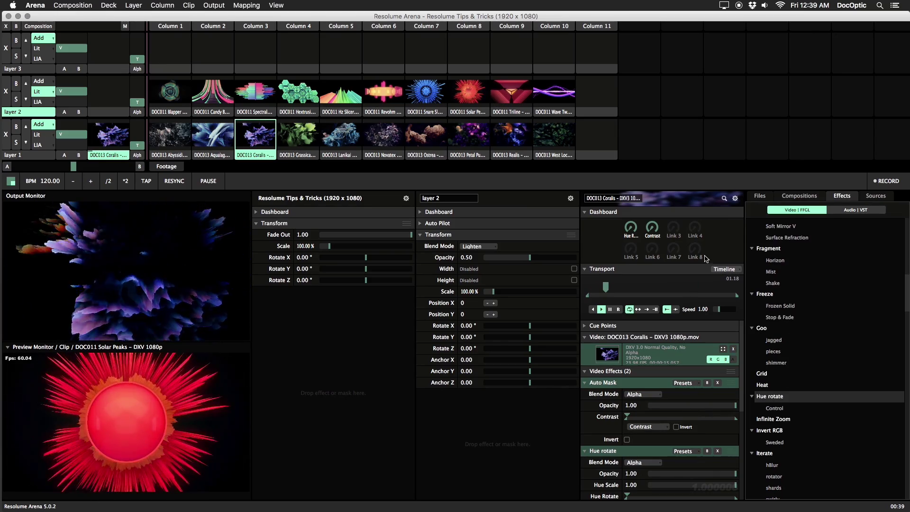
- Apply the Hue rotate Control preset to Grassica, link hue to dashboard Link 8, and name it Color
left_click(308, 136)
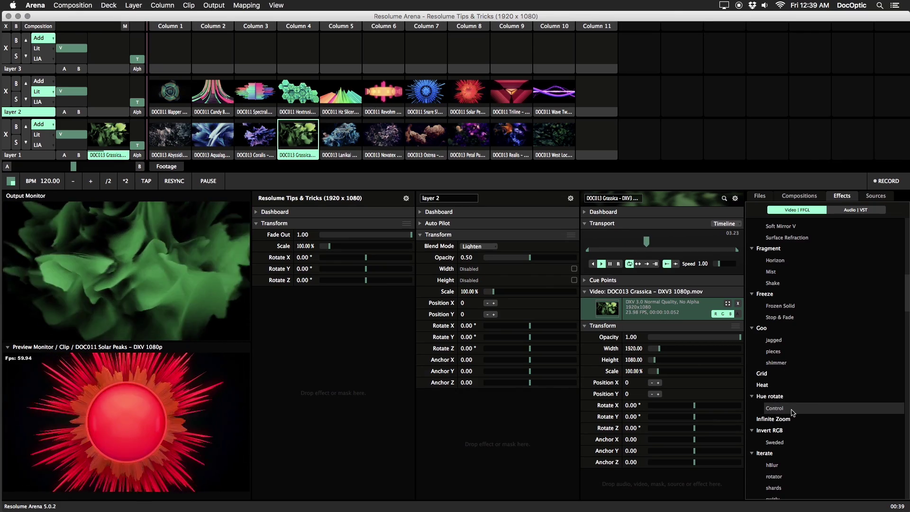
left_click_drag(792, 412, 707, 395)
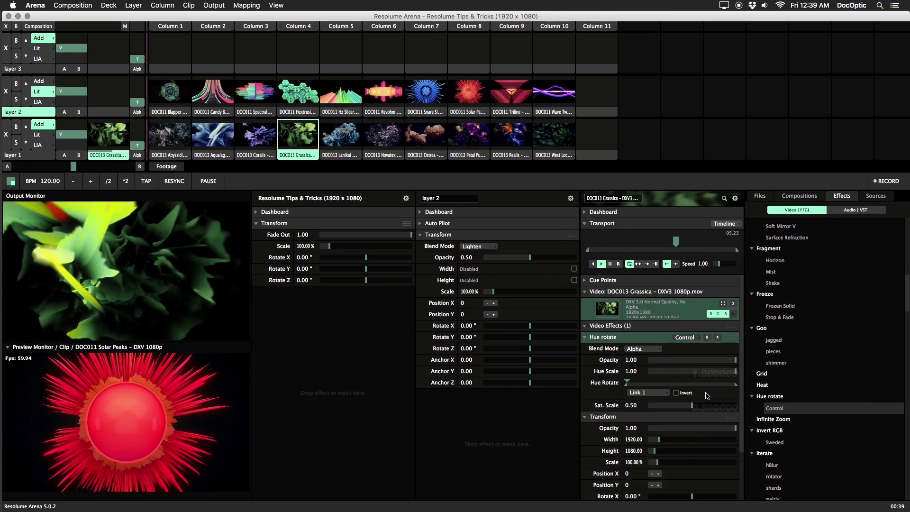
left_click(586, 212)
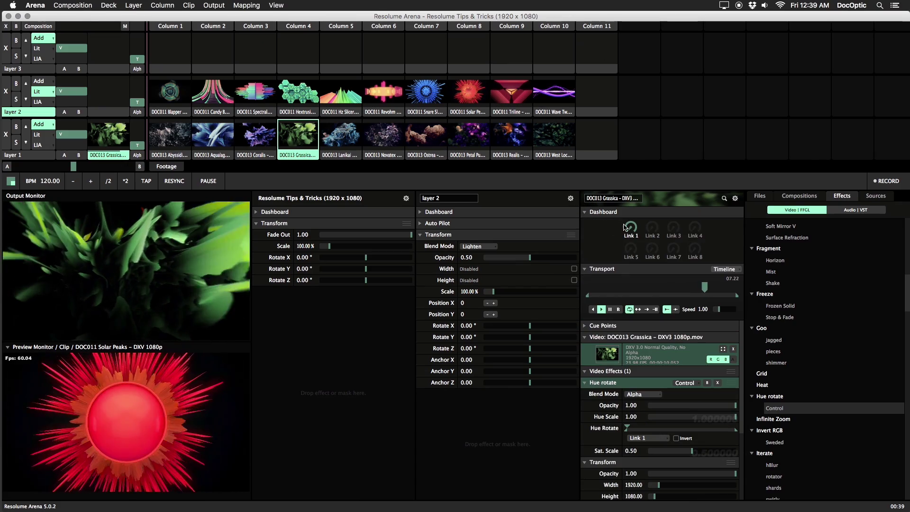
left_click(649, 437)
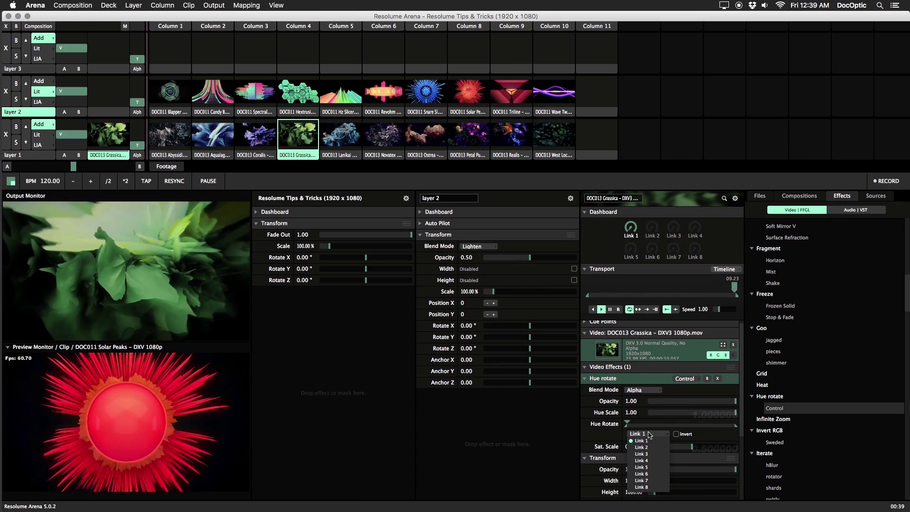
left_click(642, 487)
left_click_drag(701, 252, 696, 273)
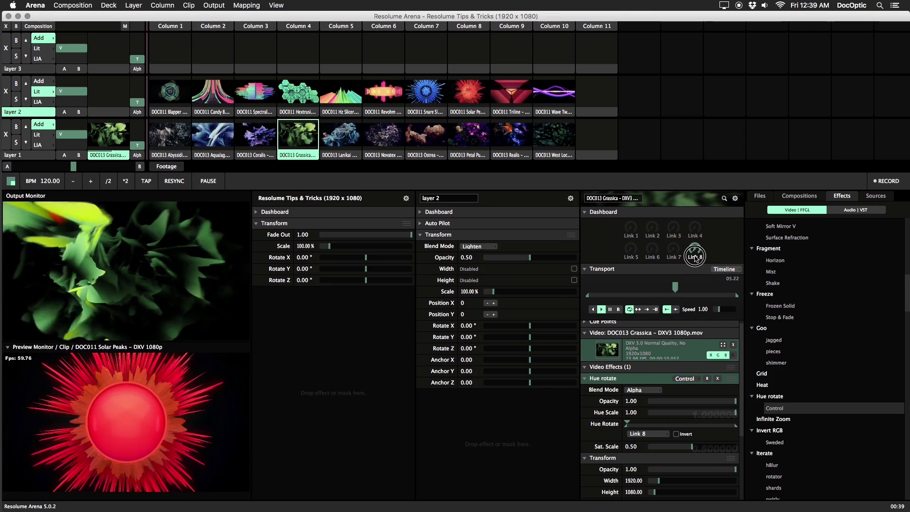
left_click(695, 255)
type("Color")
key("Return")
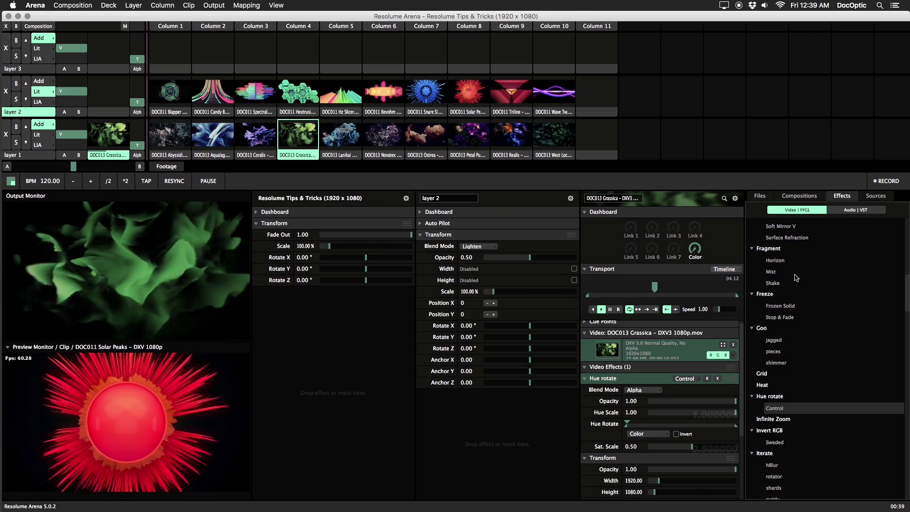
- Add Auto Mask to the clip and rename dashboard Link 2 to Mask
scroll(797, 278, "up", 15)
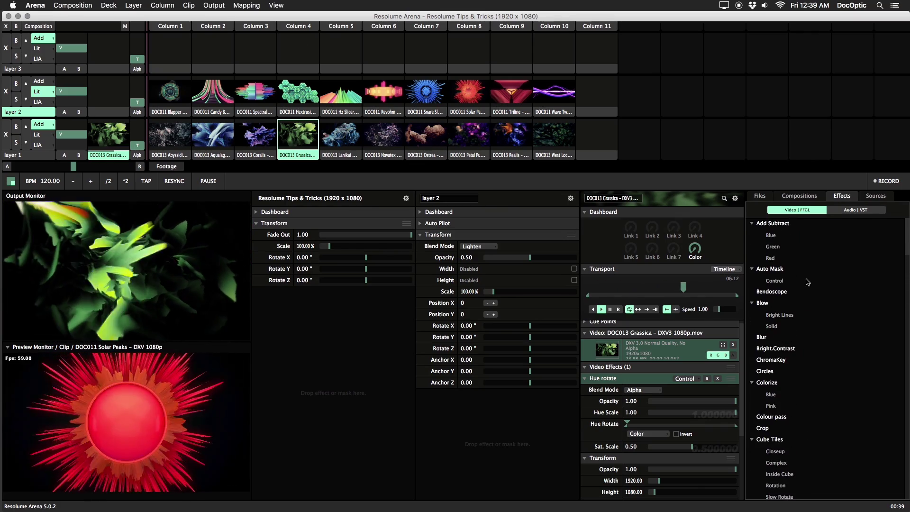
left_click_drag(808, 282, 665, 401)
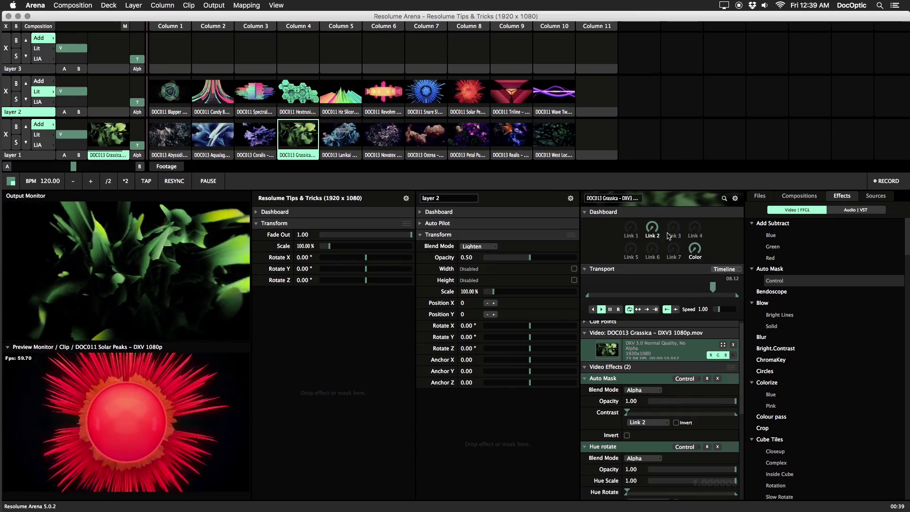
double_click(652, 236)
type("Mask")
key("Return")
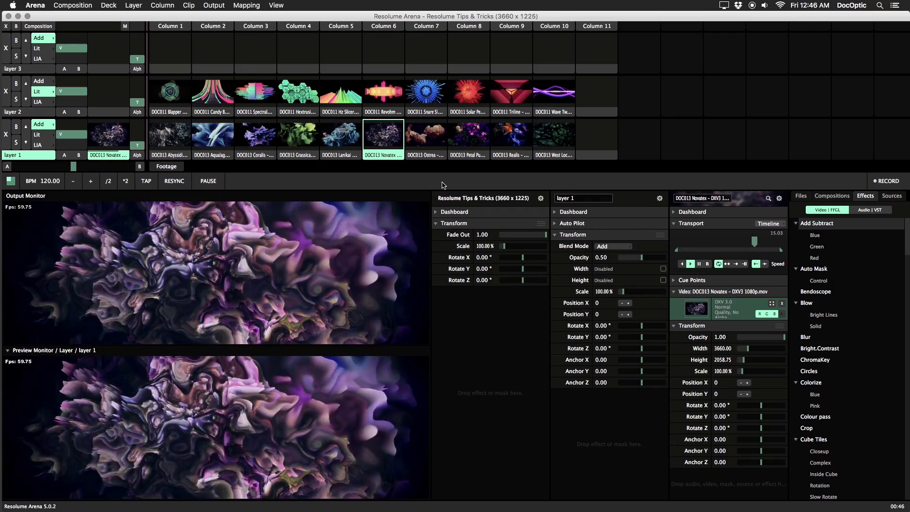
- Open the Composition menu to reach the composition settings
left_click(91, 7)
- In Composition Settings, halve the width to 1830, then add 100 to reach 1930
left_click(114, 109)
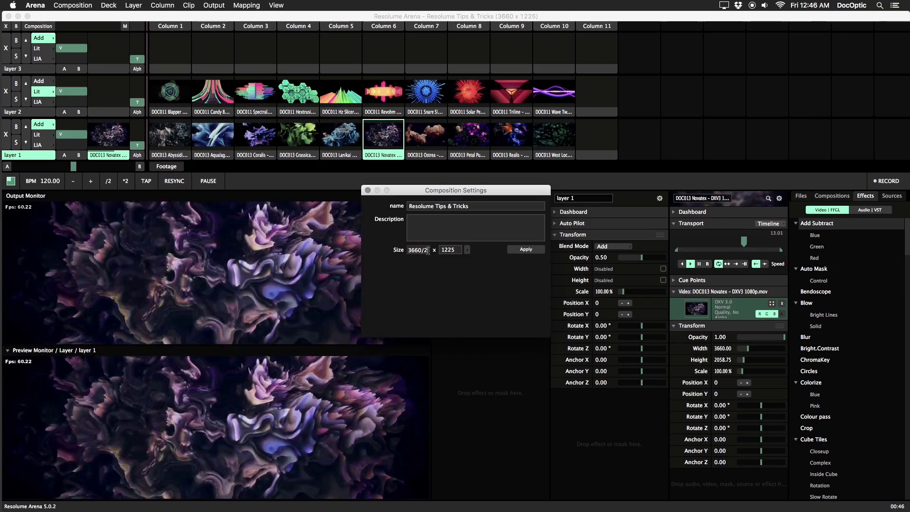
key("Return")
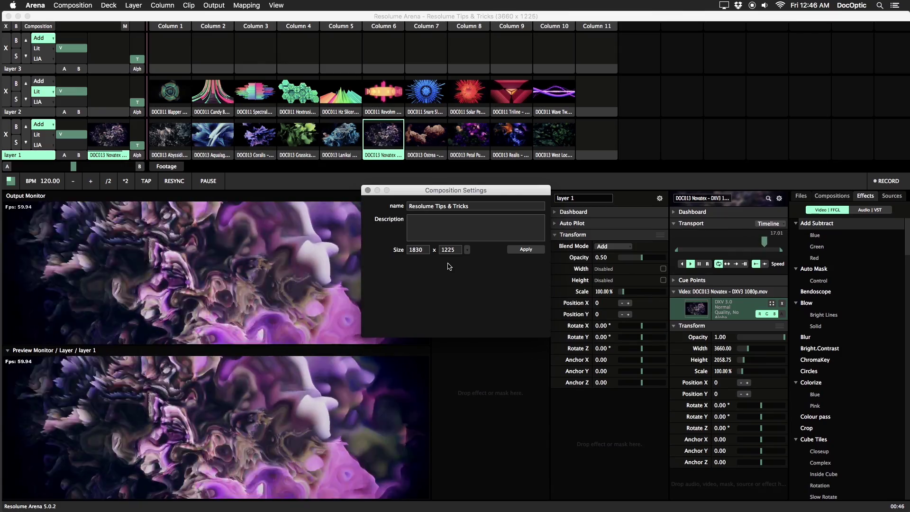
left_click(457, 250)
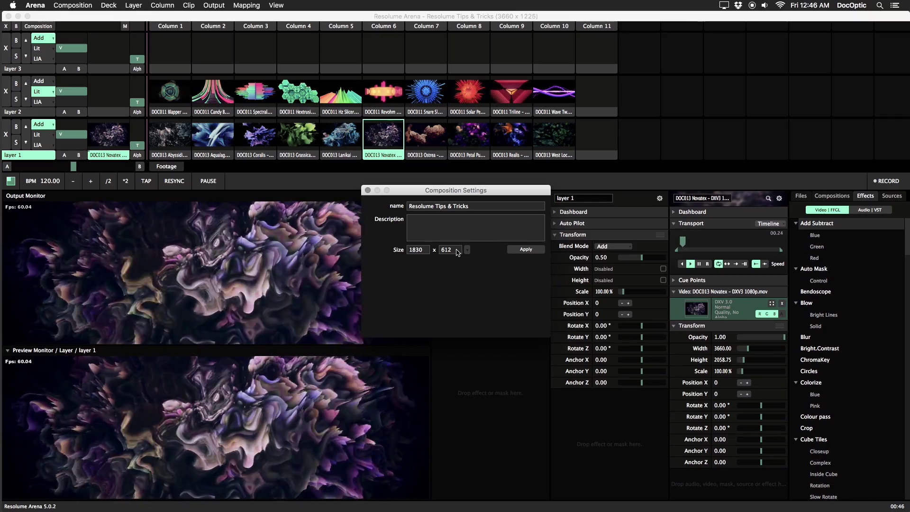
left_click(426, 250)
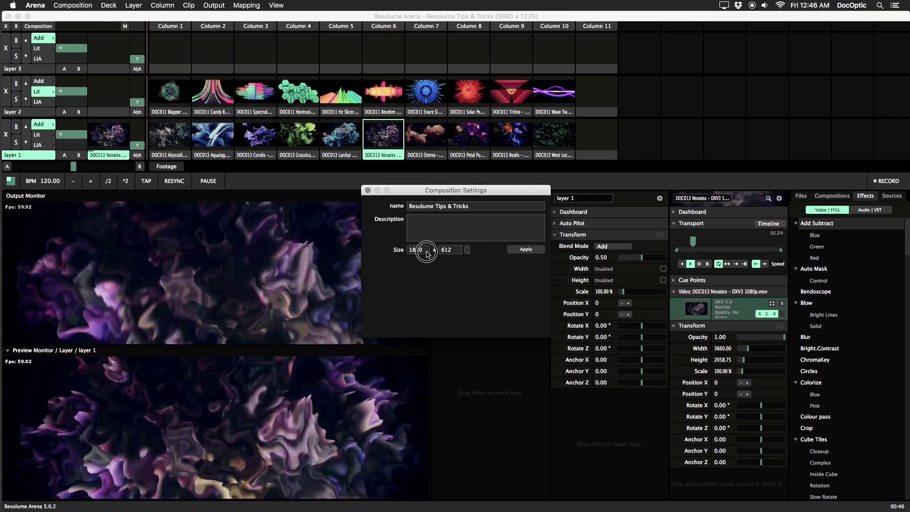
type("+100")
key("Return")
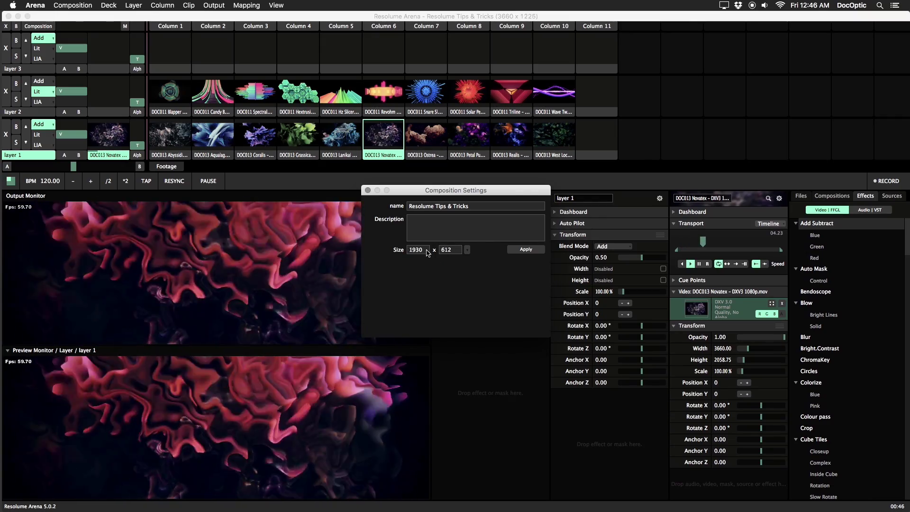
- Multiply the composition height by five with the expression *5, giving 3060
left_click(455, 250)
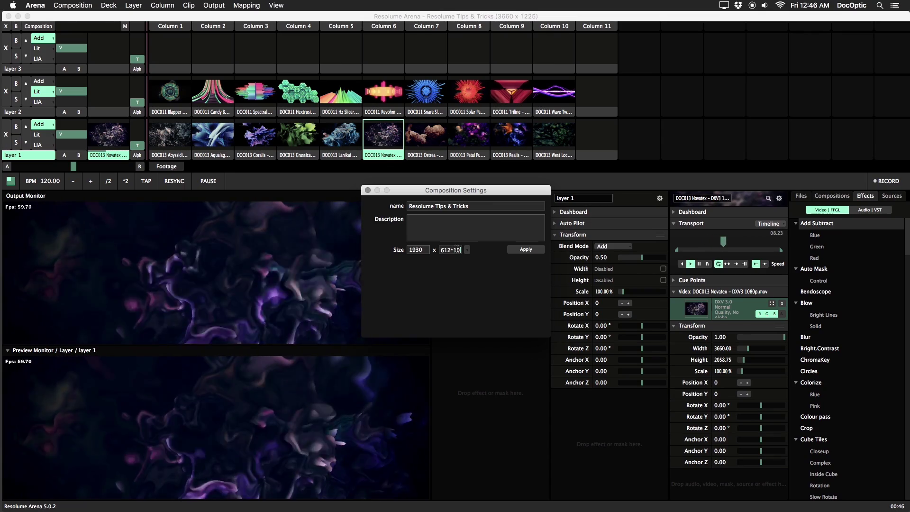
type("*5")
key("Return")
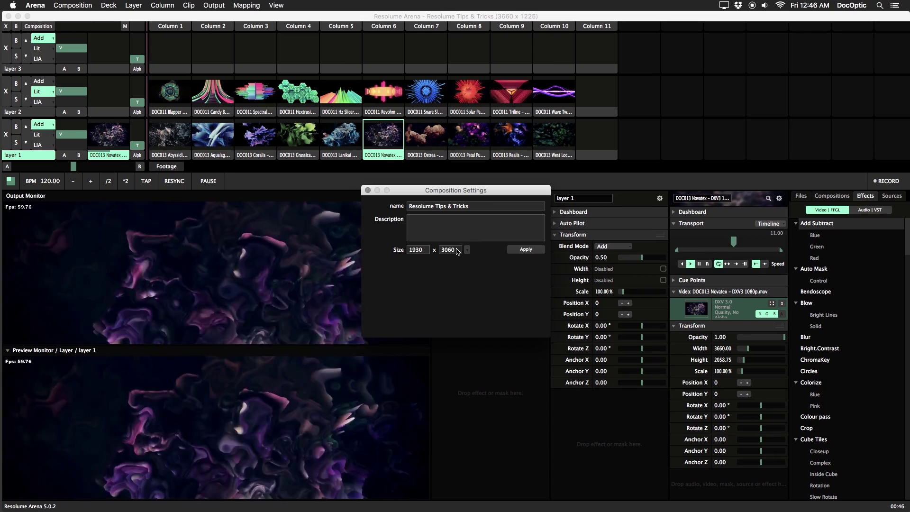
left_click(458, 250)
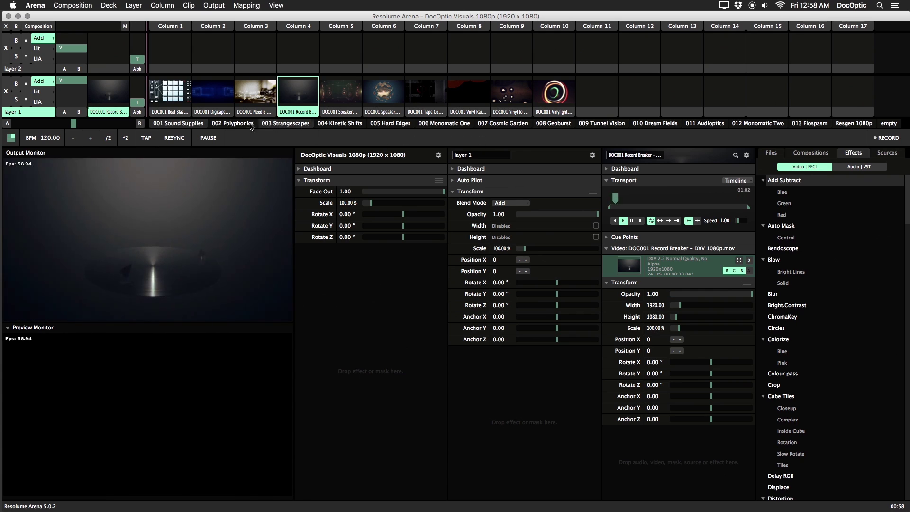
- Step through decks 004 Kinetic Shifts, 006 Monomatic One, 008 Geoburst and 010 Dream Fields
left_click(340, 124)
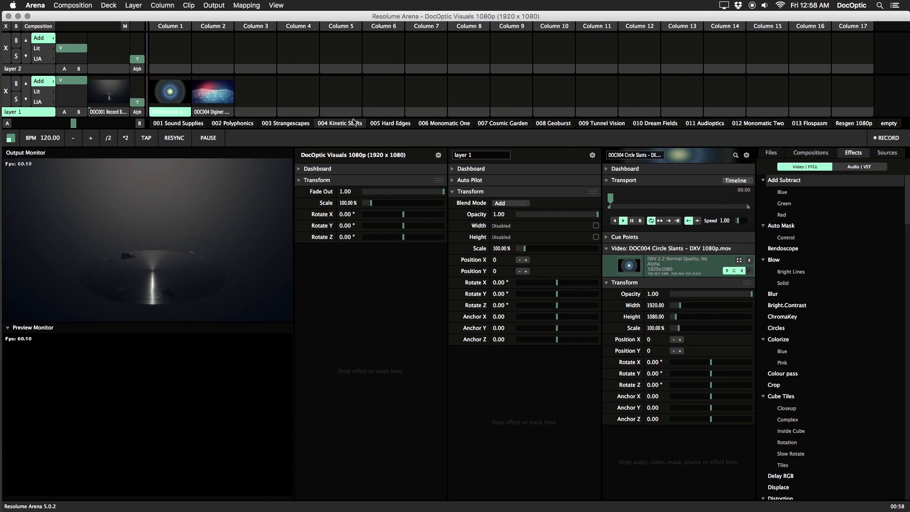
left_click(419, 124)
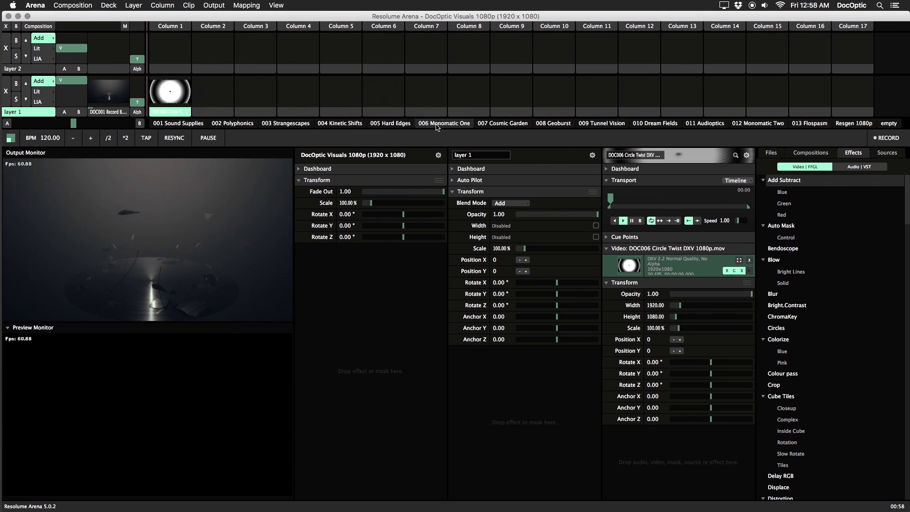
left_click(569, 126)
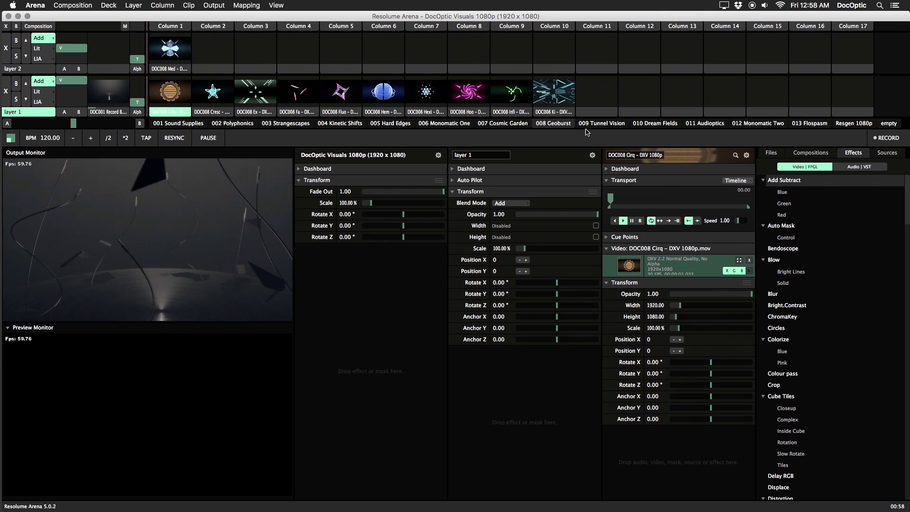
left_click(665, 126)
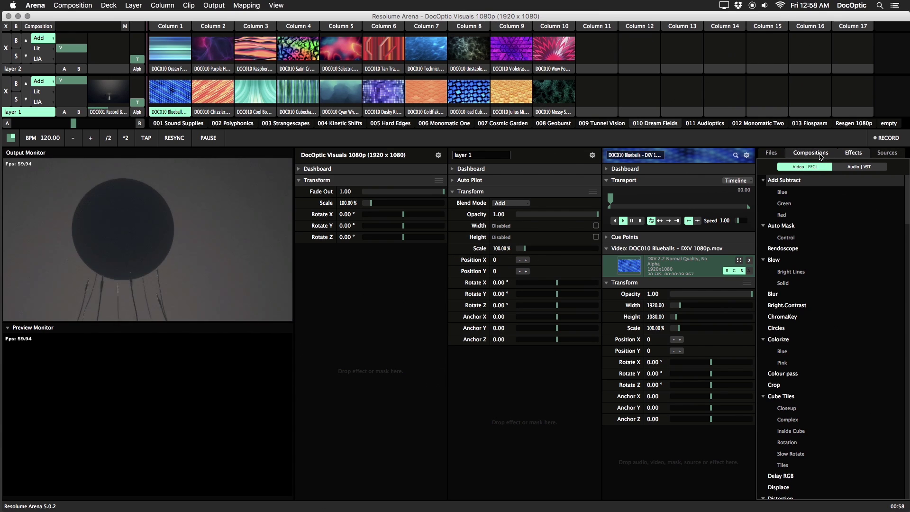
- List the decks of DocOptic Visuals 1080p in the Compositions browser
left_click(820, 154)
left_click(764, 170)
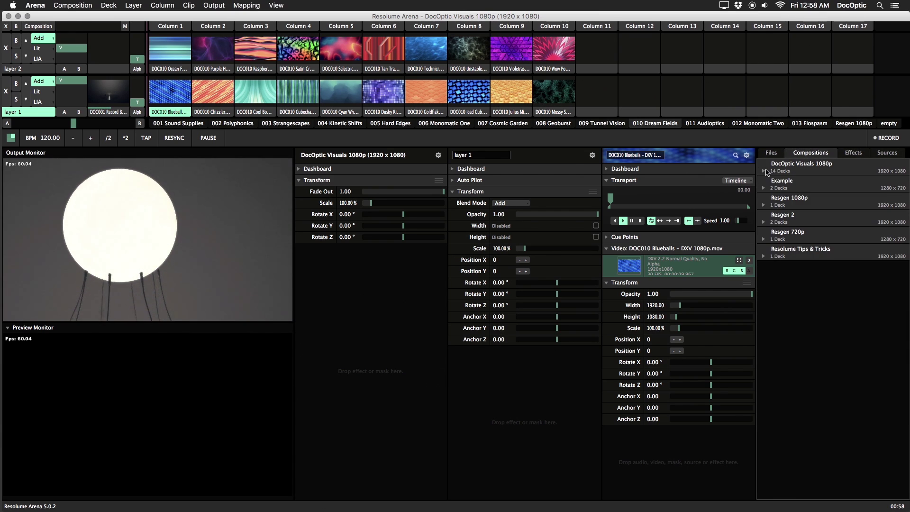
left_click(764, 171)
- Create a new composition and apply the 1920 x 1080 size preset
left_click(73, 5)
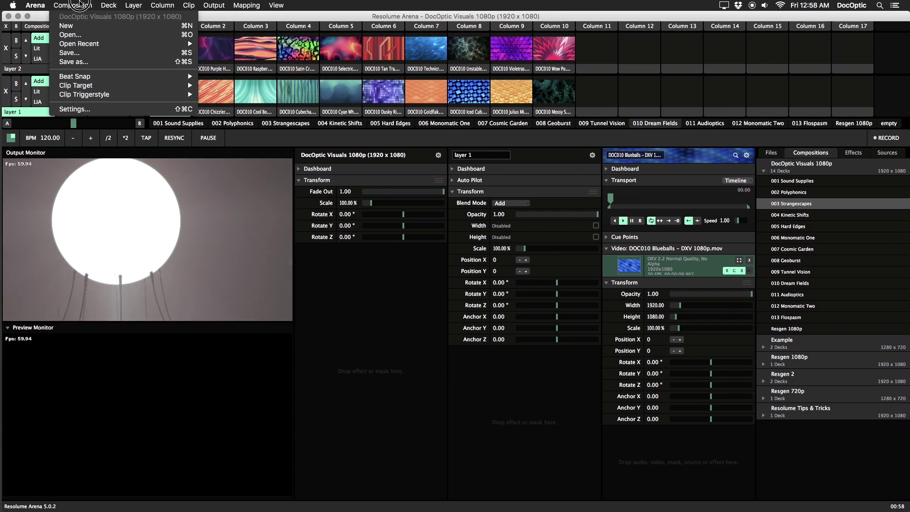
left_click(71, 26)
left_click(72, 5)
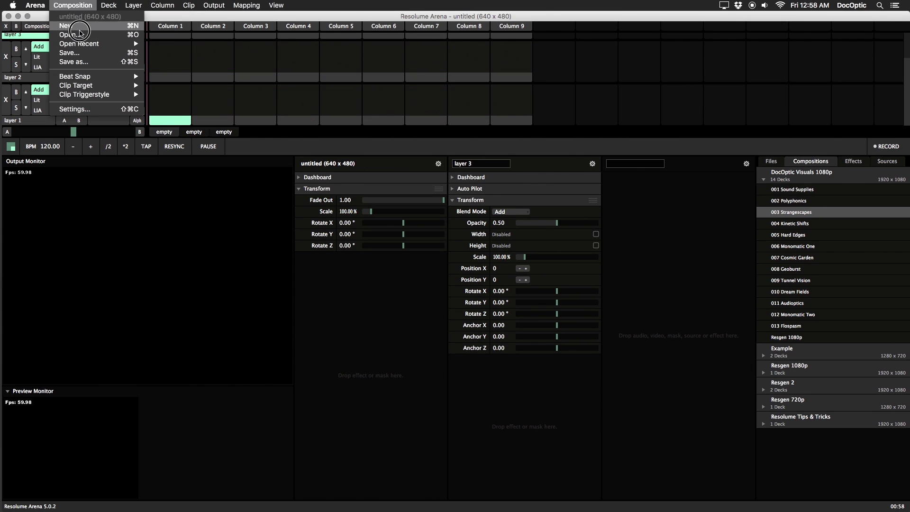
left_click(100, 109)
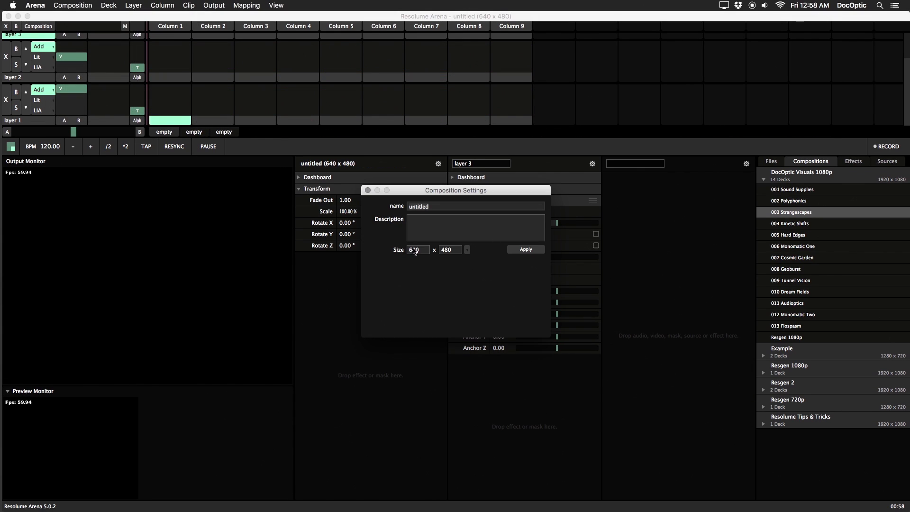
left_click(467, 250)
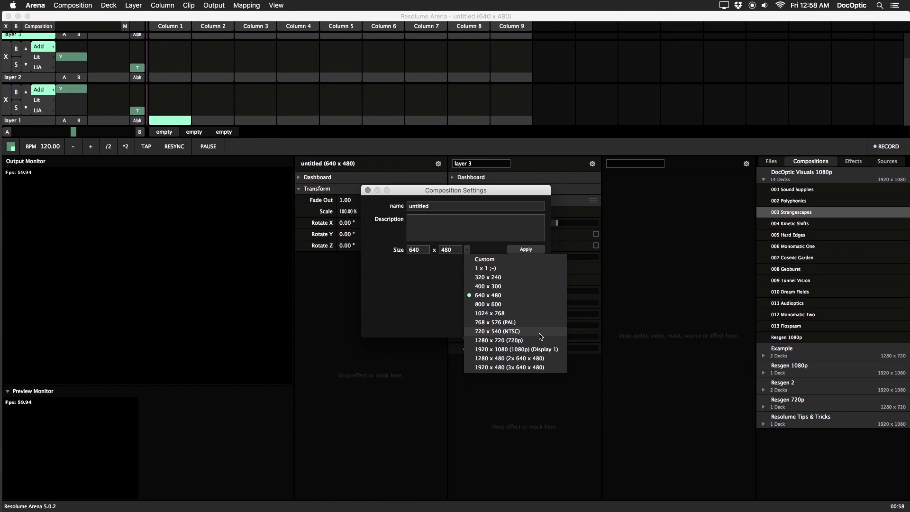
left_click(544, 350)
left_click(530, 253)
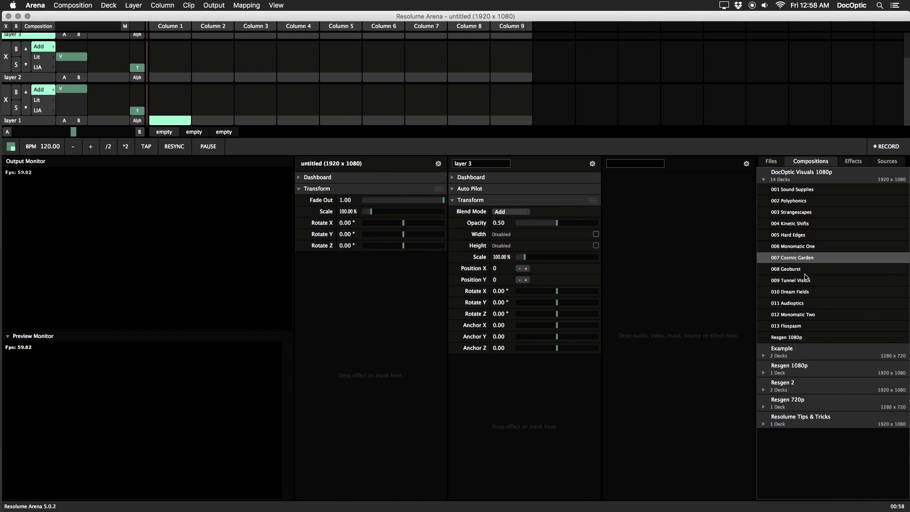
- Load 012 Monomatic Two, then add the 008 Geoburst and 013 Flospasm decks into an empty deck
double_click(801, 315)
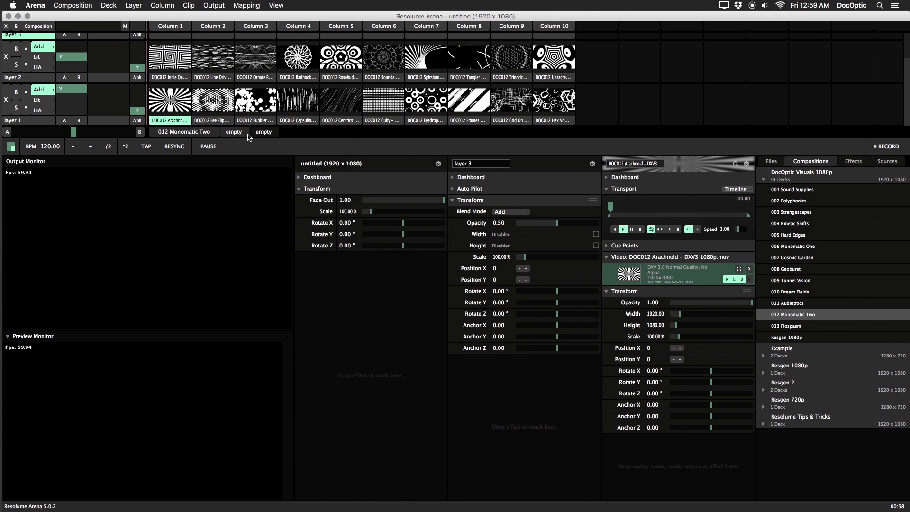
left_click(236, 133)
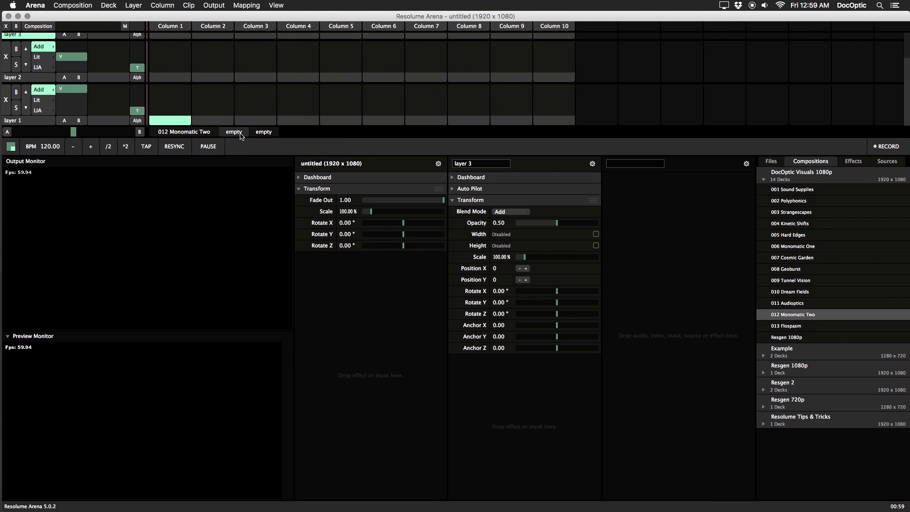
left_click_drag(796, 268, 185, 100)
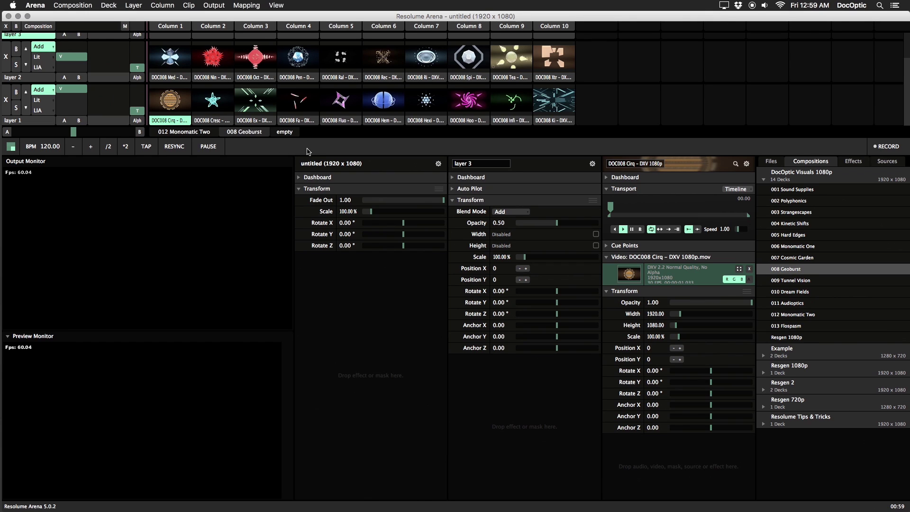
left_click_drag(786, 325, 212, 92)
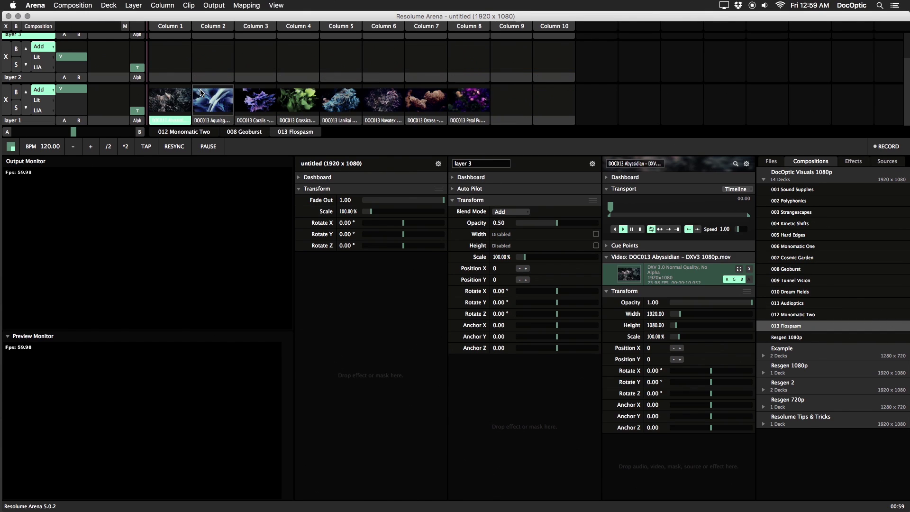
- Keep the deck name 013 Flospasm and play the Ostrea clip in column 7
double_click(309, 133)
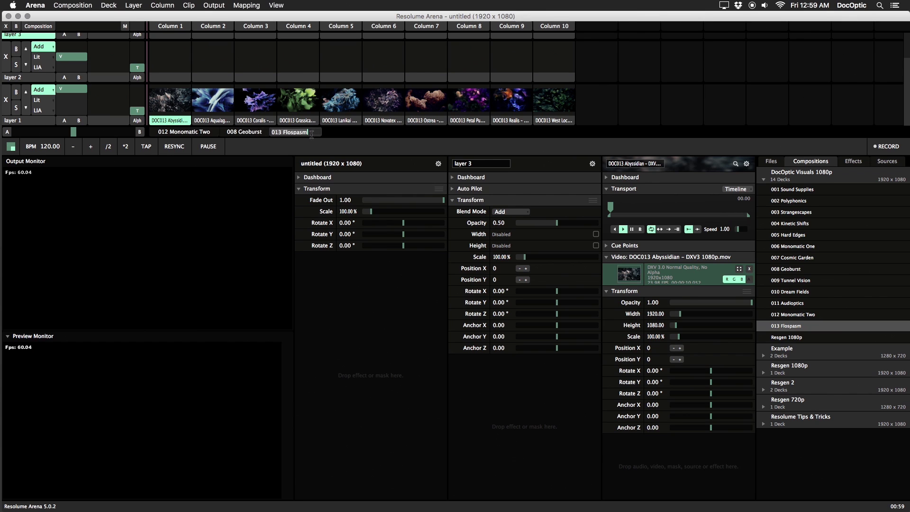
key("Return")
left_click(428, 110)
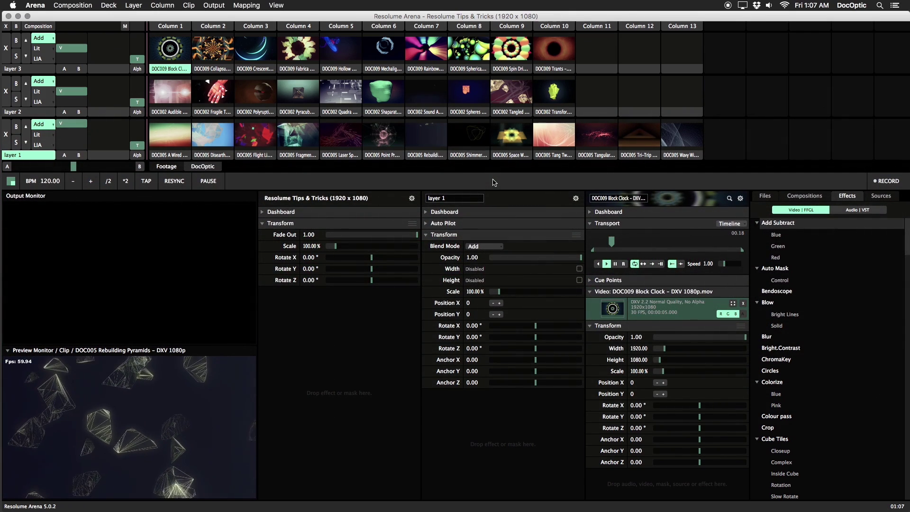
- Play the DOC009 Block Clock clip and add Blur in Add mode, opacity 0.43, Gaussian 0.99
key("1")
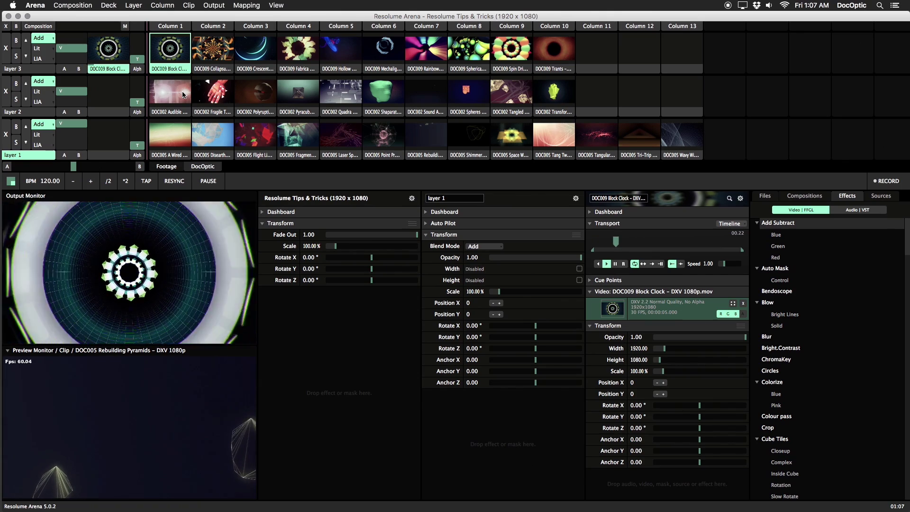
left_click_drag(773, 334, 697, 339)
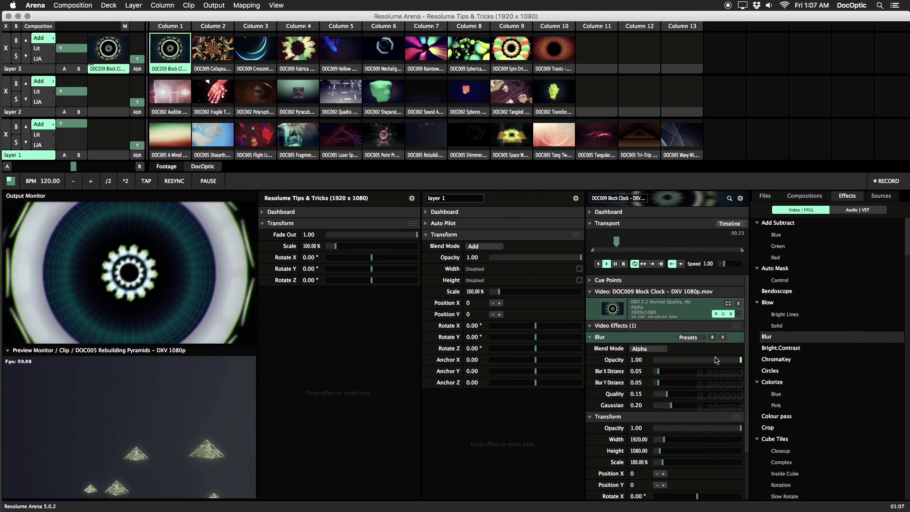
left_click_drag(740, 361, 635, 350)
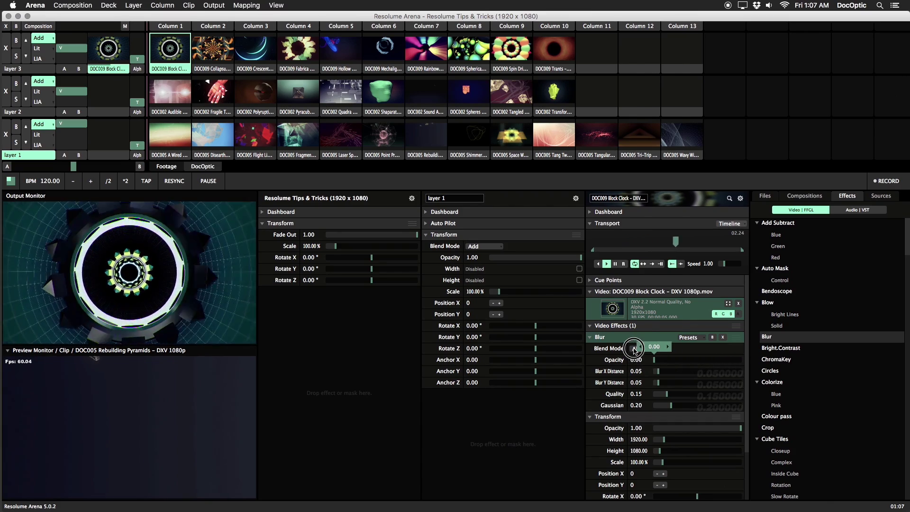
left_click(636, 350)
left_click(645, 79)
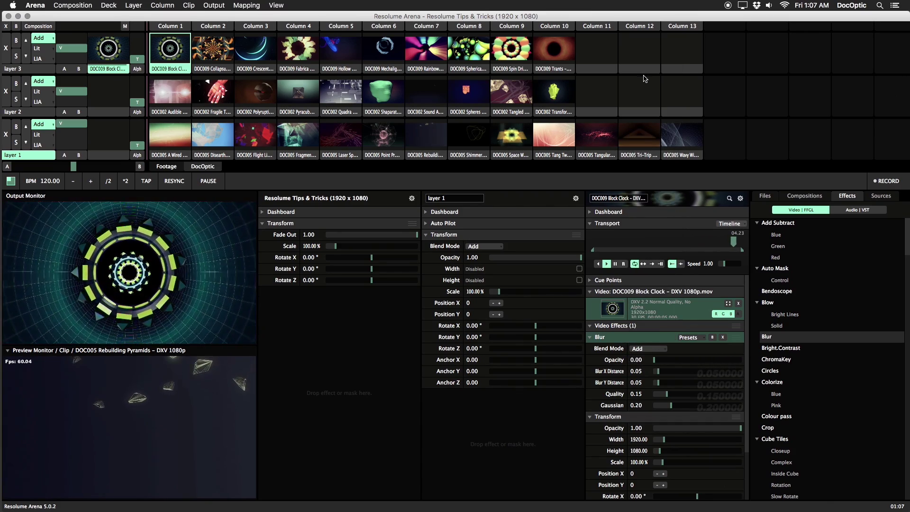
left_click_drag(666, 360, 701, 362)
left_click_drag(696, 362, 691, 361)
left_click_drag(672, 406, 742, 413)
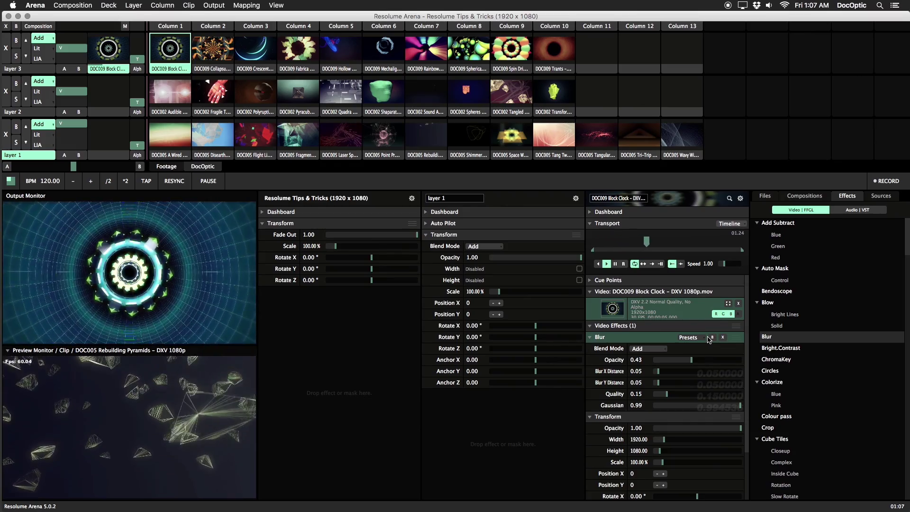
- Switch the Blur blend mode to Screen and save these Blur settings as a new preset
left_click(653, 349)
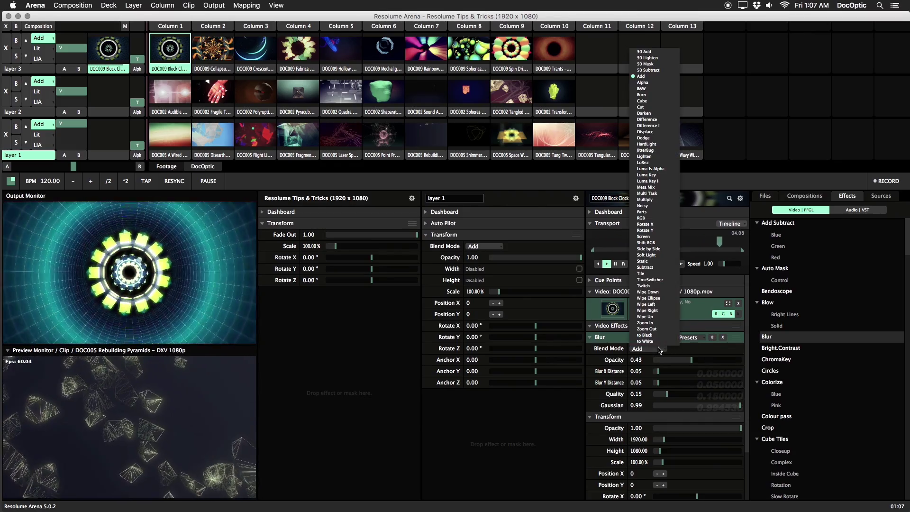
left_click(645, 236)
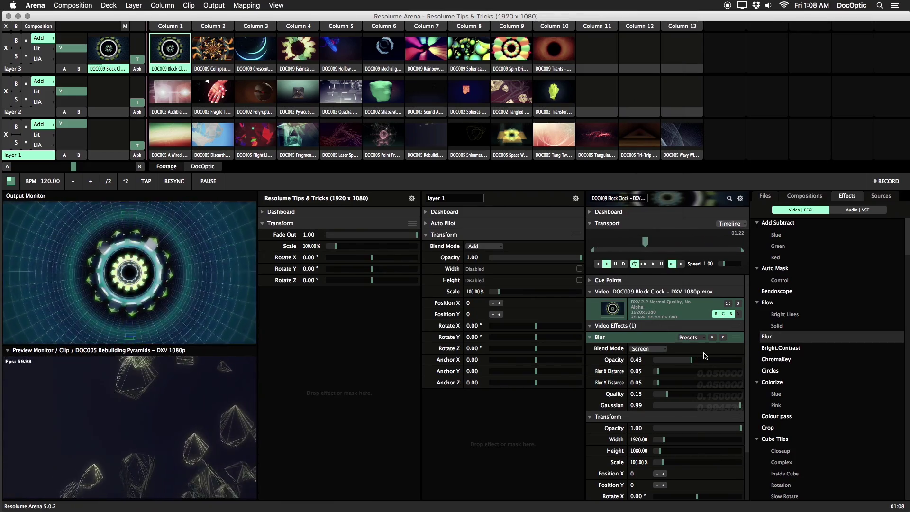
left_click(699, 338)
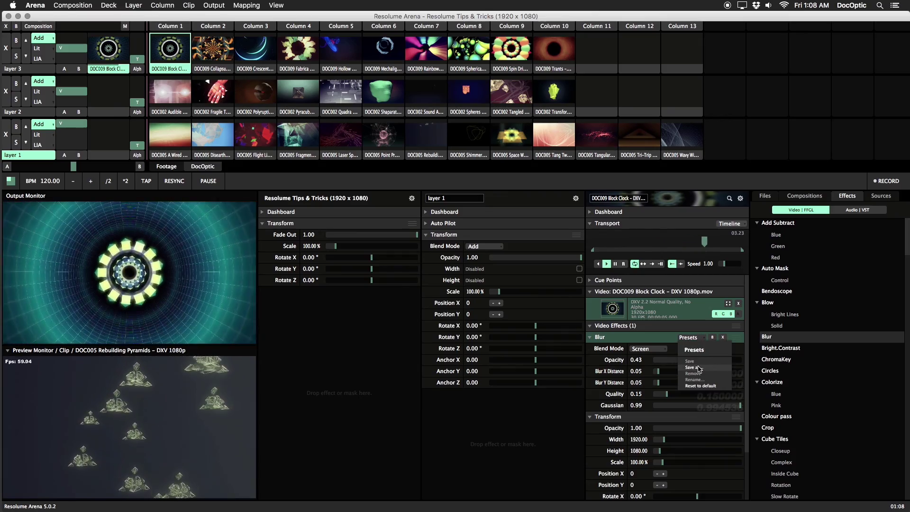
left_click(700, 370)
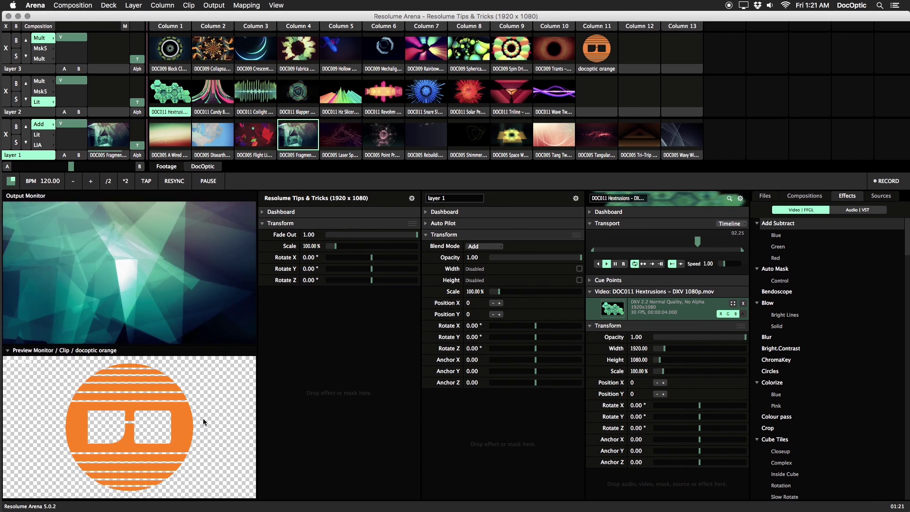
- Play the docoptic orange logo and turn it white with Add Subtract, R, G, B at 1.00
left_click(597, 50)
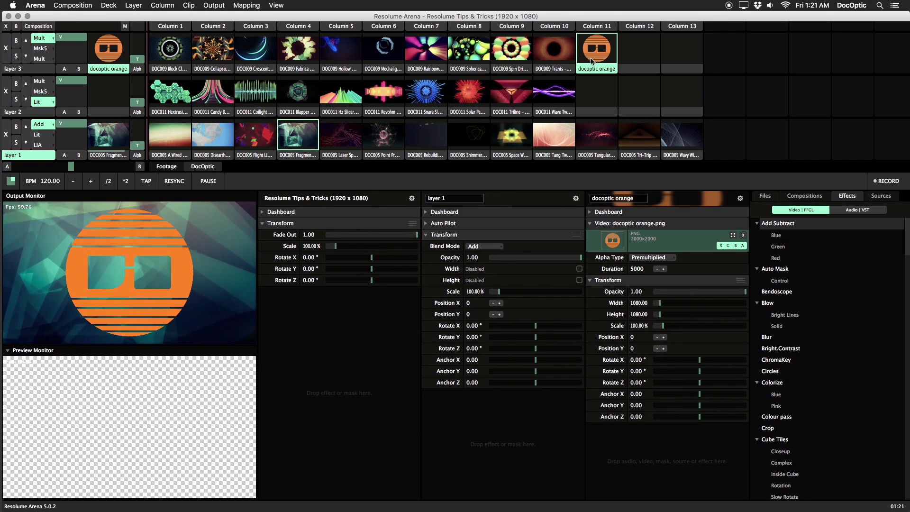
left_click_drag(778, 223, 640, 299)
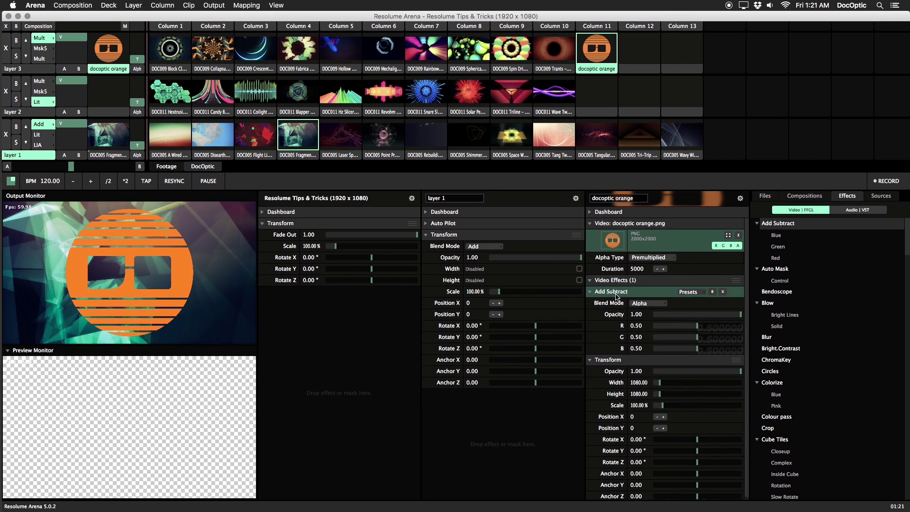
left_click(697, 327)
left_click_drag(697, 328, 759, 338)
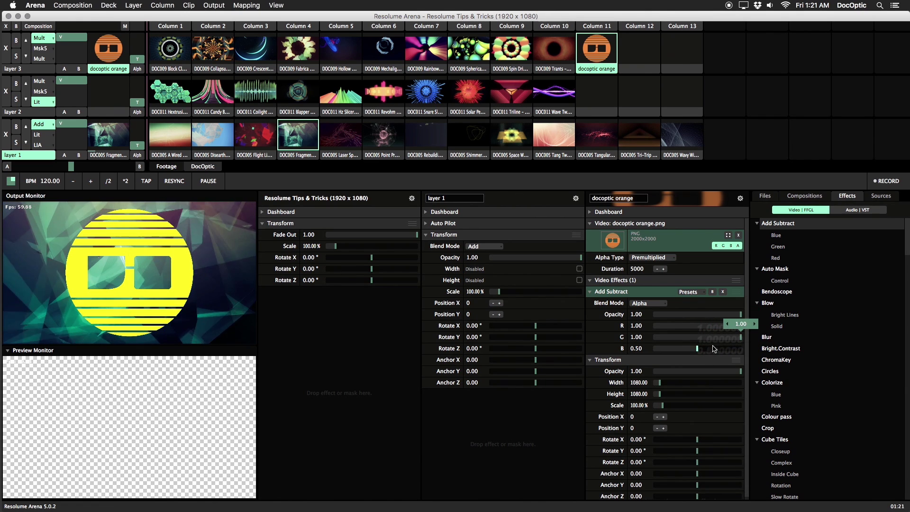
left_click_drag(696, 349, 768, 339)
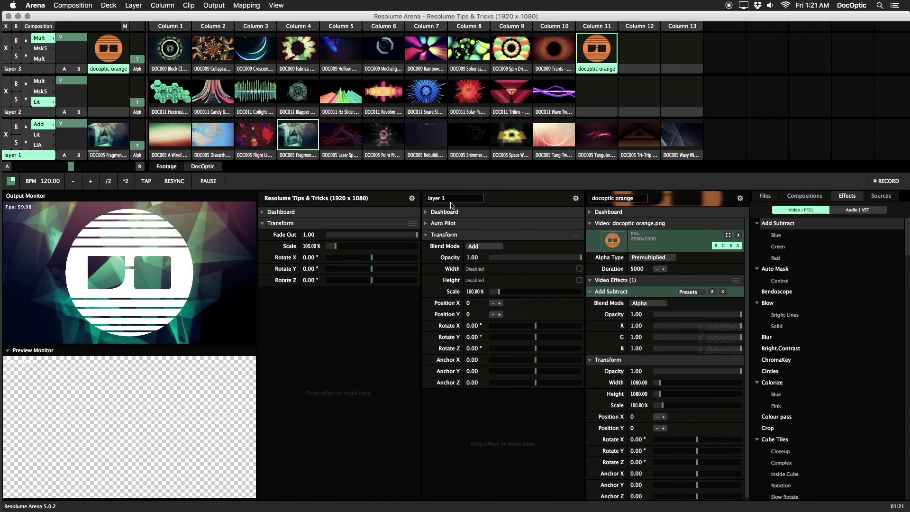
- Set layer 3's blend mode to Msk5 so the logo masks the layers beneath
left_click(51, 39)
left_click(65, 39)
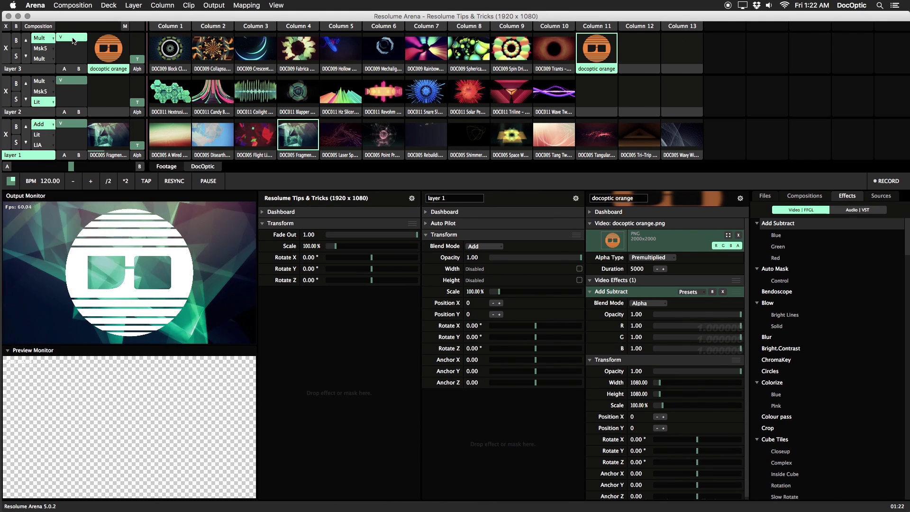
left_click_drag(74, 41, 74, 51)
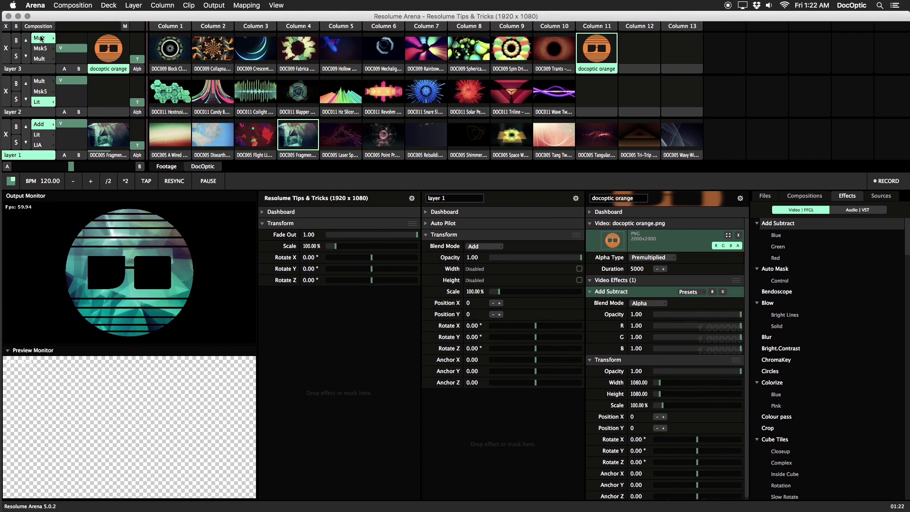
left_click(42, 50)
left_click_drag(72, 49, 80, 17)
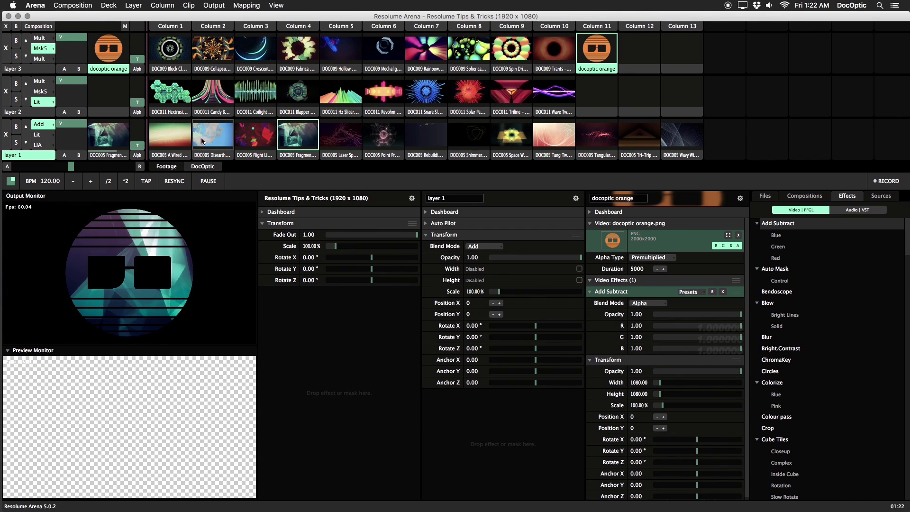
- Play the layer 1 clips inside the logo, ending on DOC005 Flight Light
left_click(180, 139)
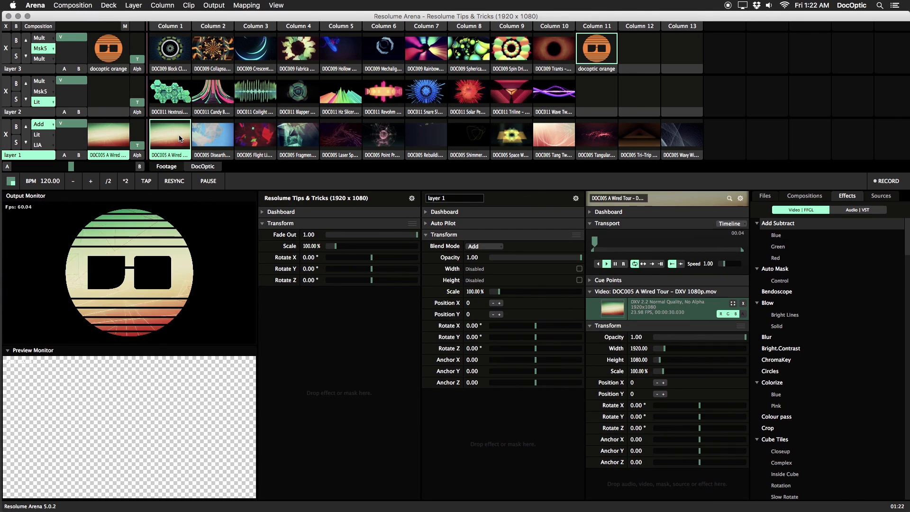
left_click(211, 139)
left_click(251, 141)
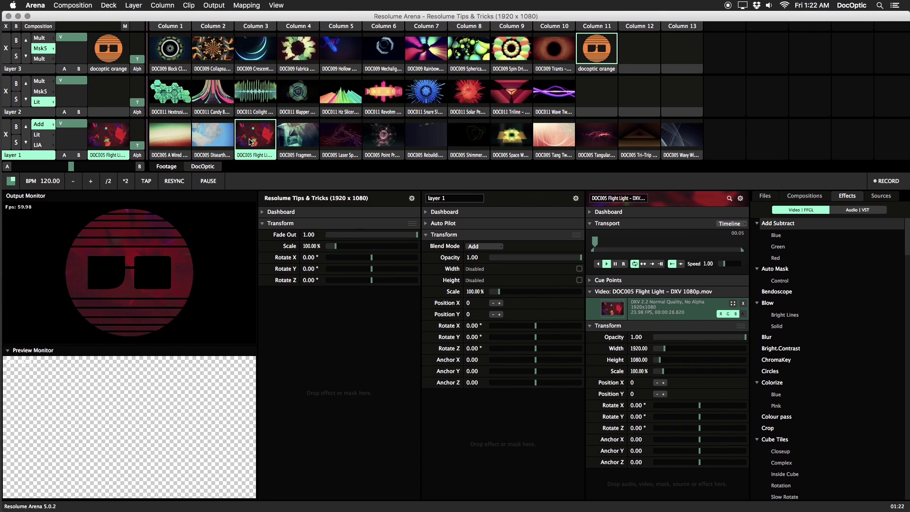
- Clear layer 3, fade layer 1 out, and play DOC011 Hextrusions on layer 2
left_click(6, 49)
left_click_drag(80, 124, 78, 145)
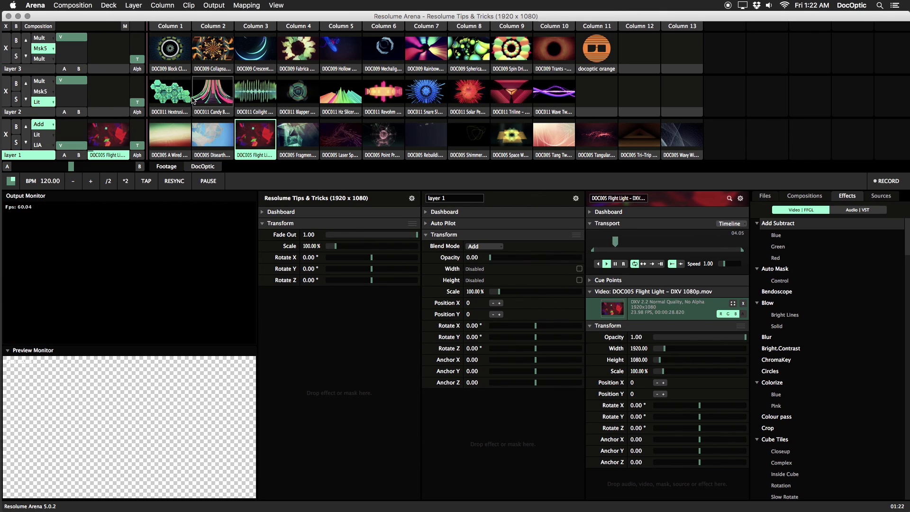
left_click(186, 93)
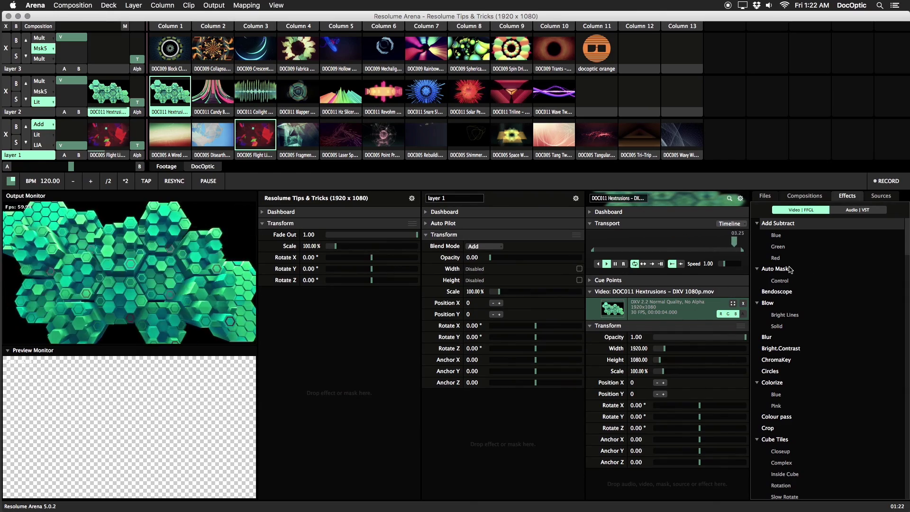
- Add Auto Mask (Contrast 0.93) and Add Subtract with RGB raised, then set layer 2 to Mult
left_click_drag(790, 269, 659, 351)
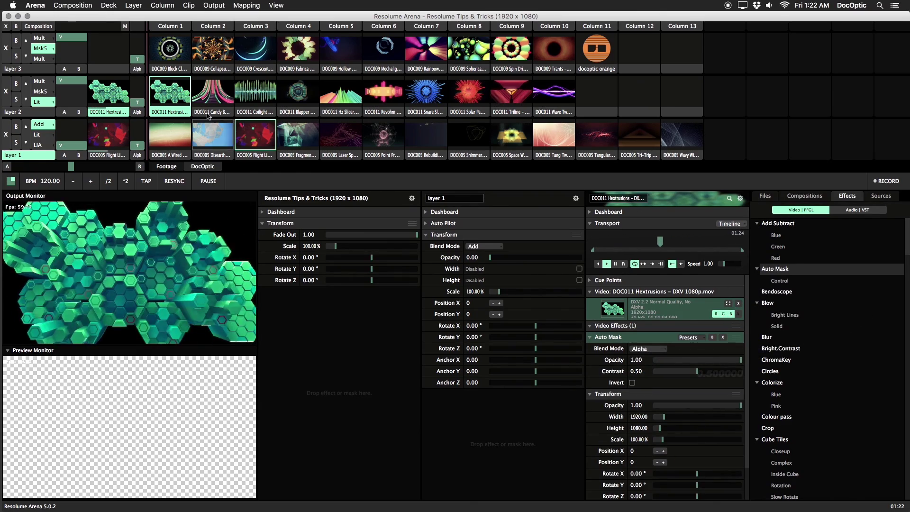
left_click(166, 112)
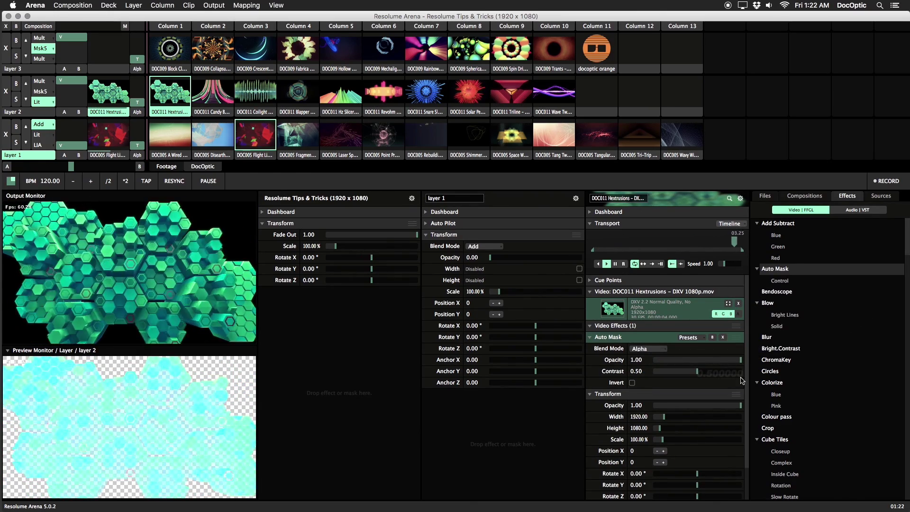
left_click_drag(698, 373, 736, 375)
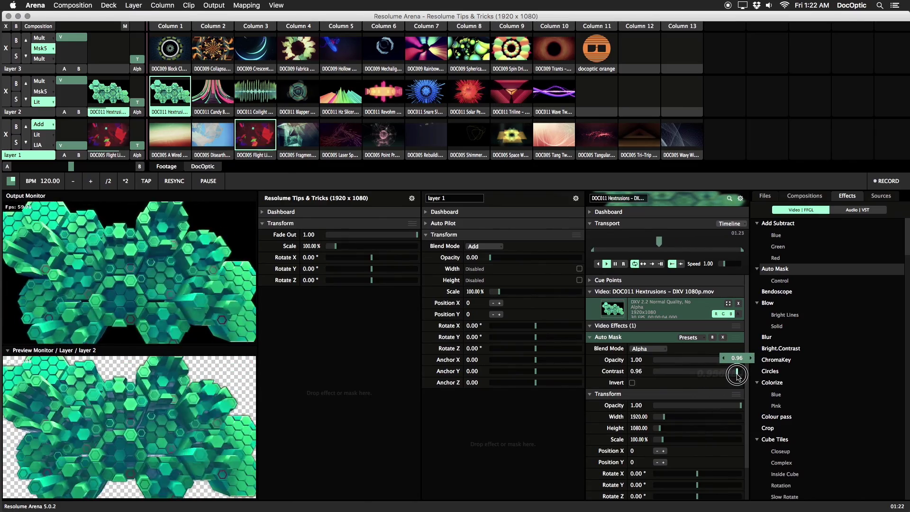
scroll(735, 377, "down", 1)
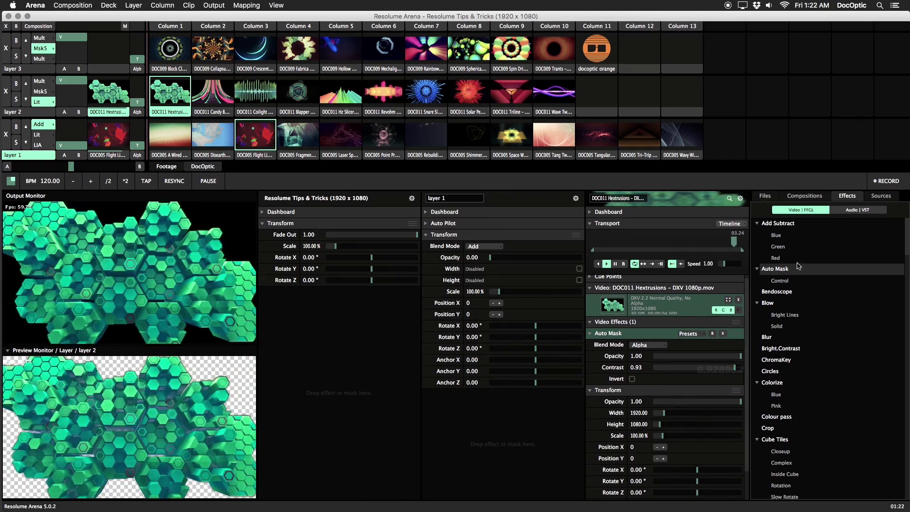
left_click_drag(776, 227, 683, 370)
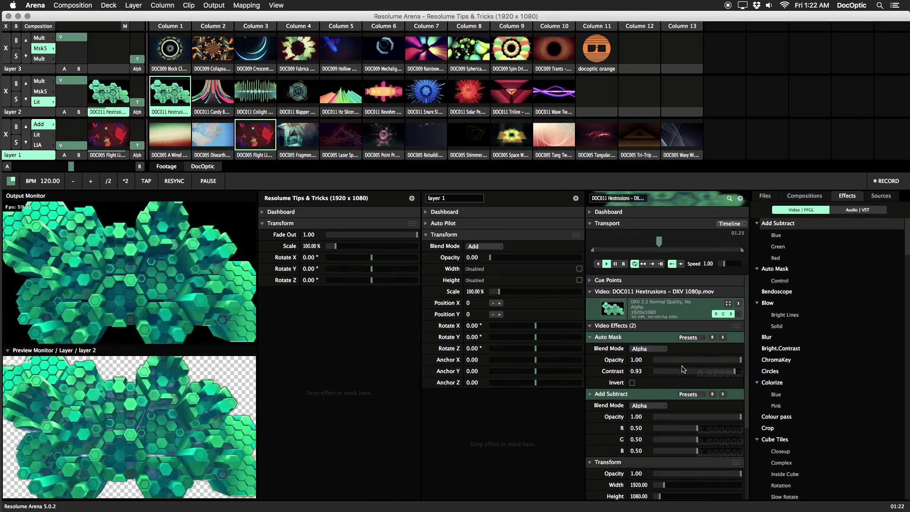
left_click_drag(714, 431, 777, 450)
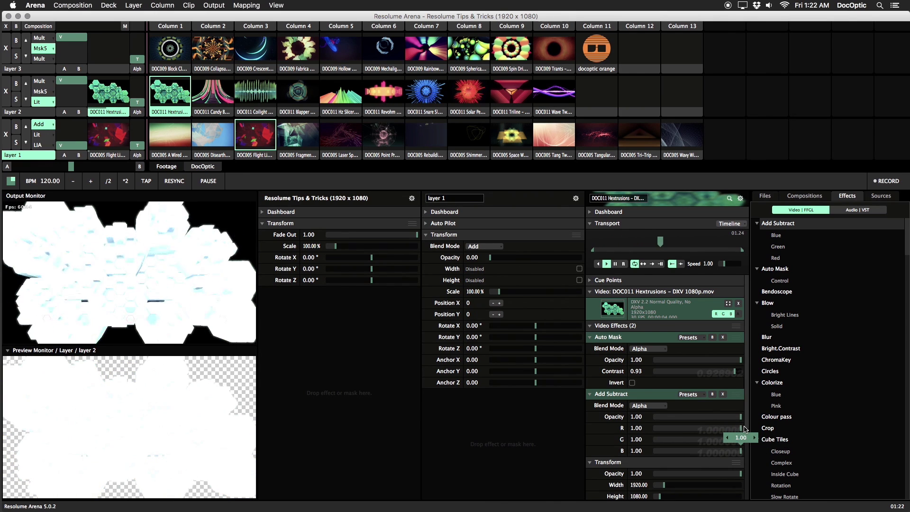
left_click(40, 81)
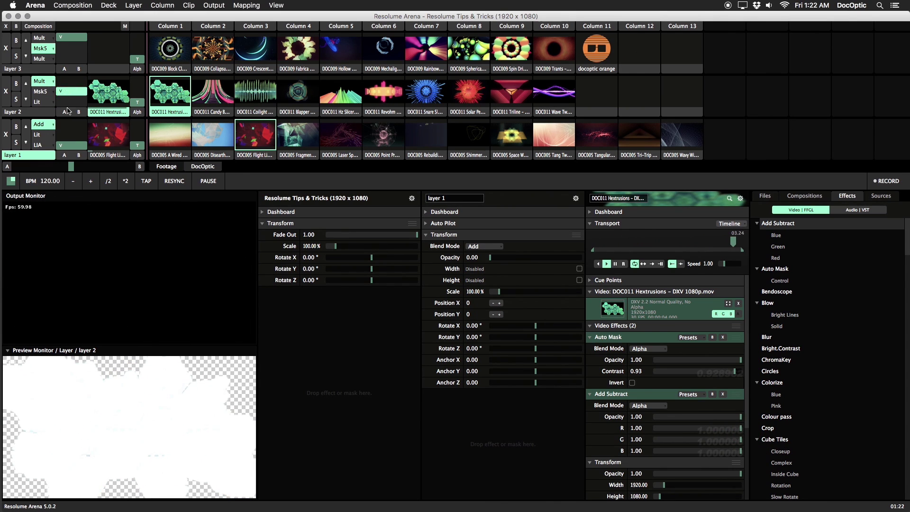
- Raise layer 1 to full opacity and play DOC005 A Wired Tour, then DOC005 Fragmentilized
left_click_drag(76, 146, 80, 116)
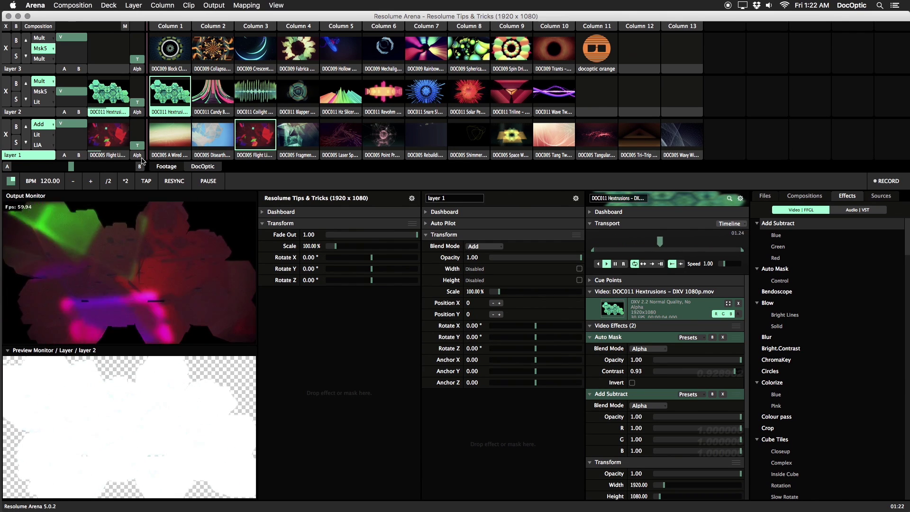
left_click(183, 145)
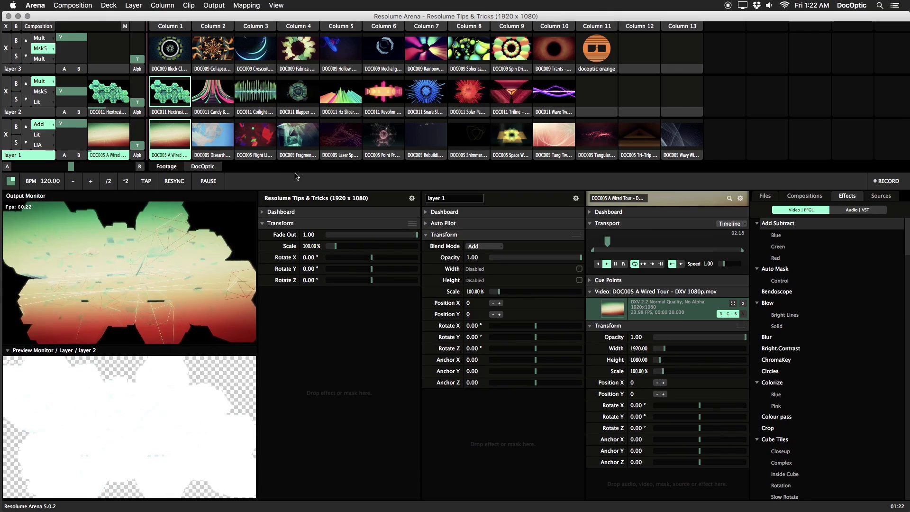
left_click(307, 142)
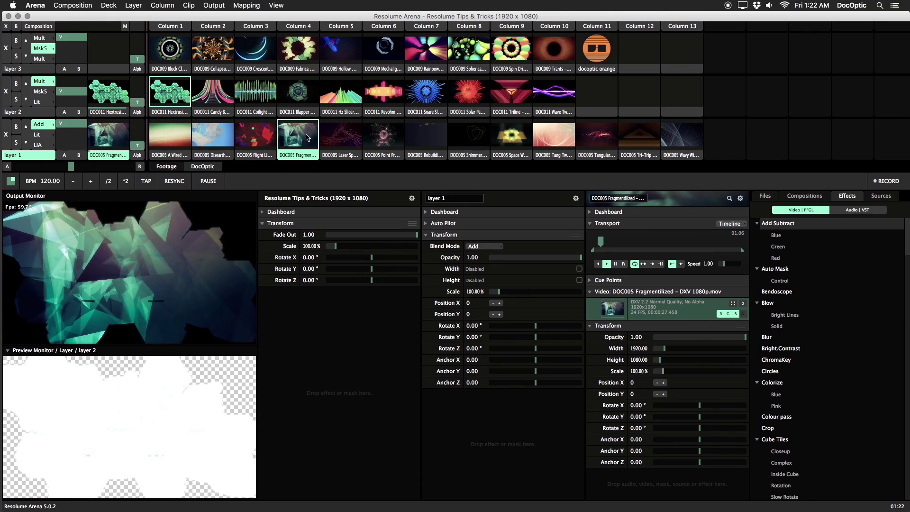